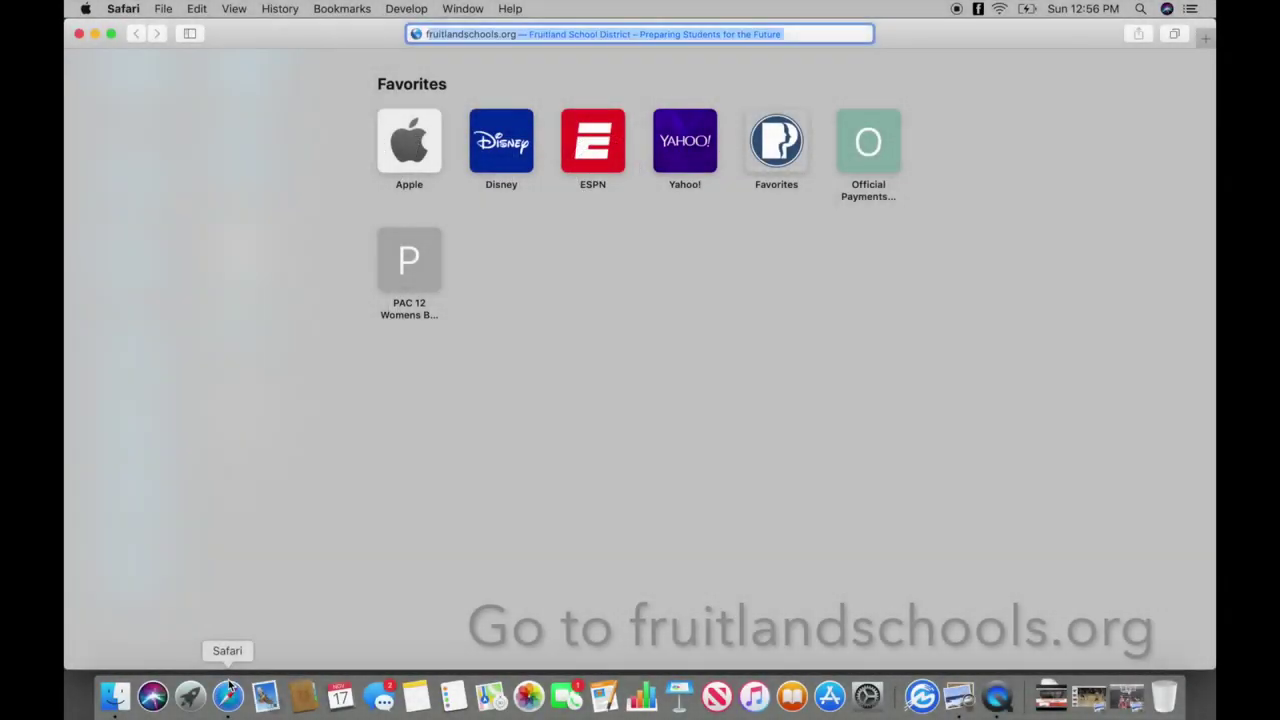
# Load fruitlandschools.org and go to the Fruitland Middle School site under Schools.
pyautogui.write('an')
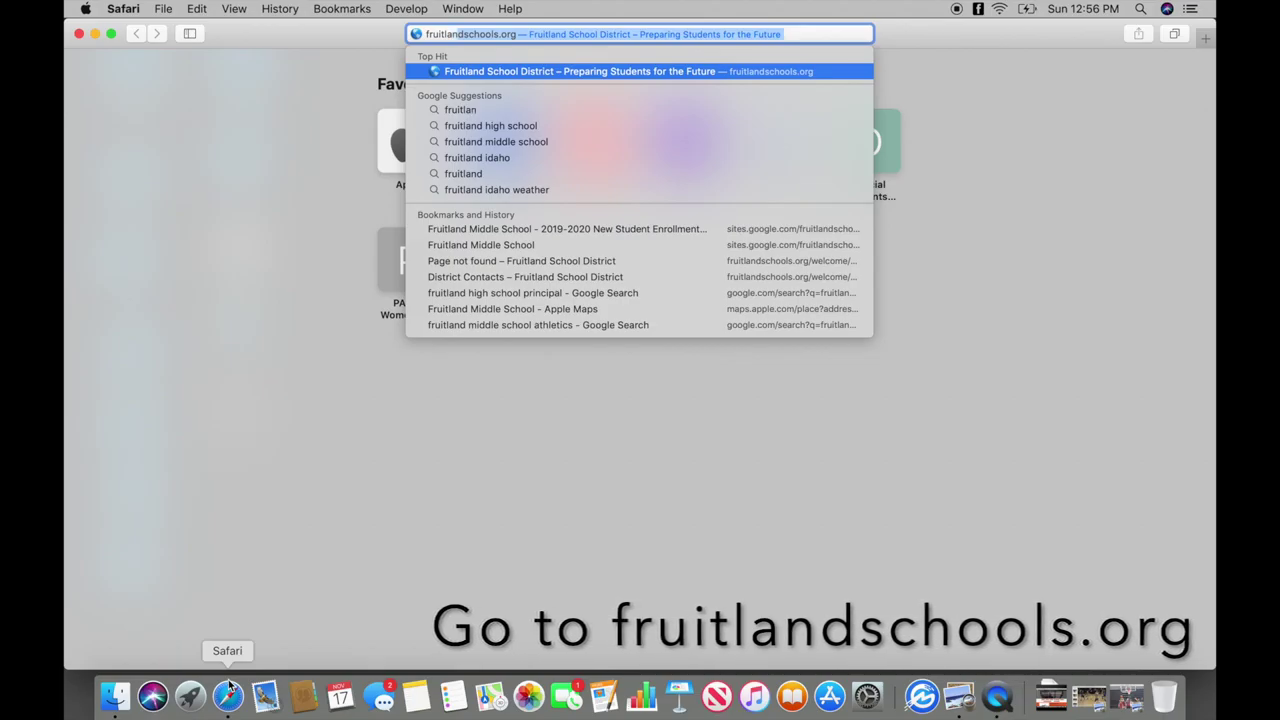
pyautogui.write('dschools')
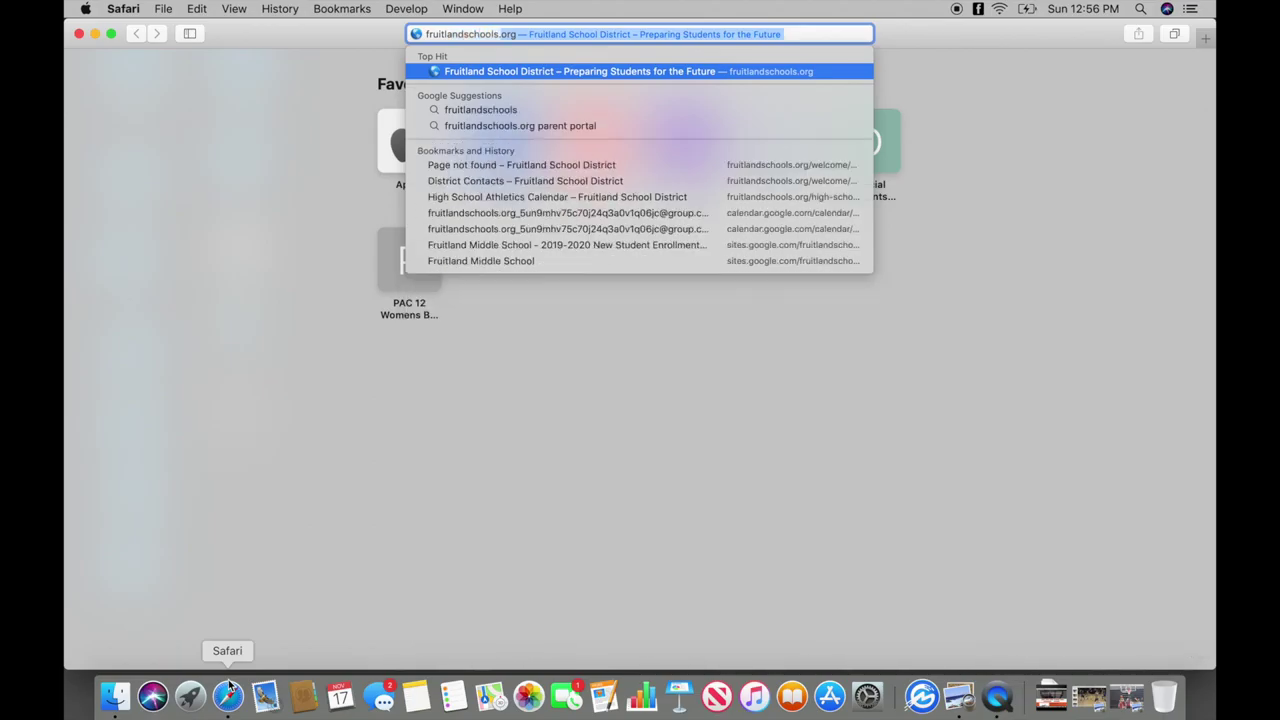
pyautogui.press('Return')
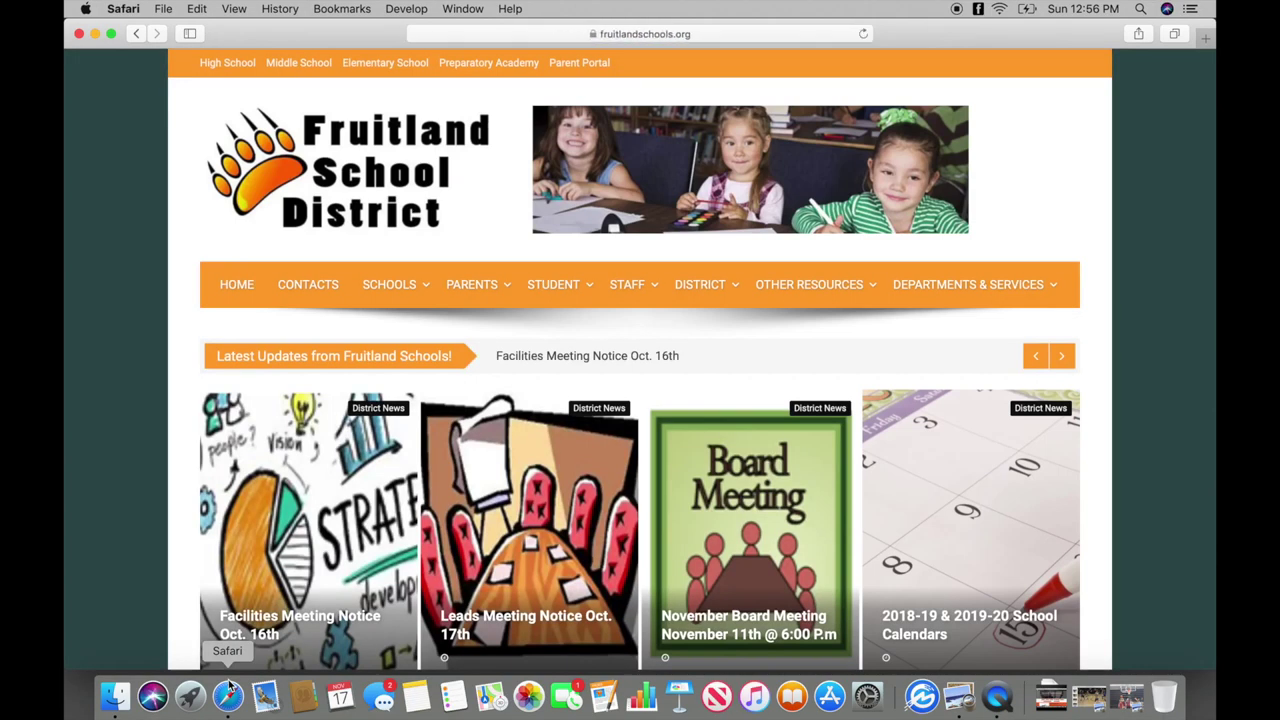
pyautogui.moveTo(405, 290)
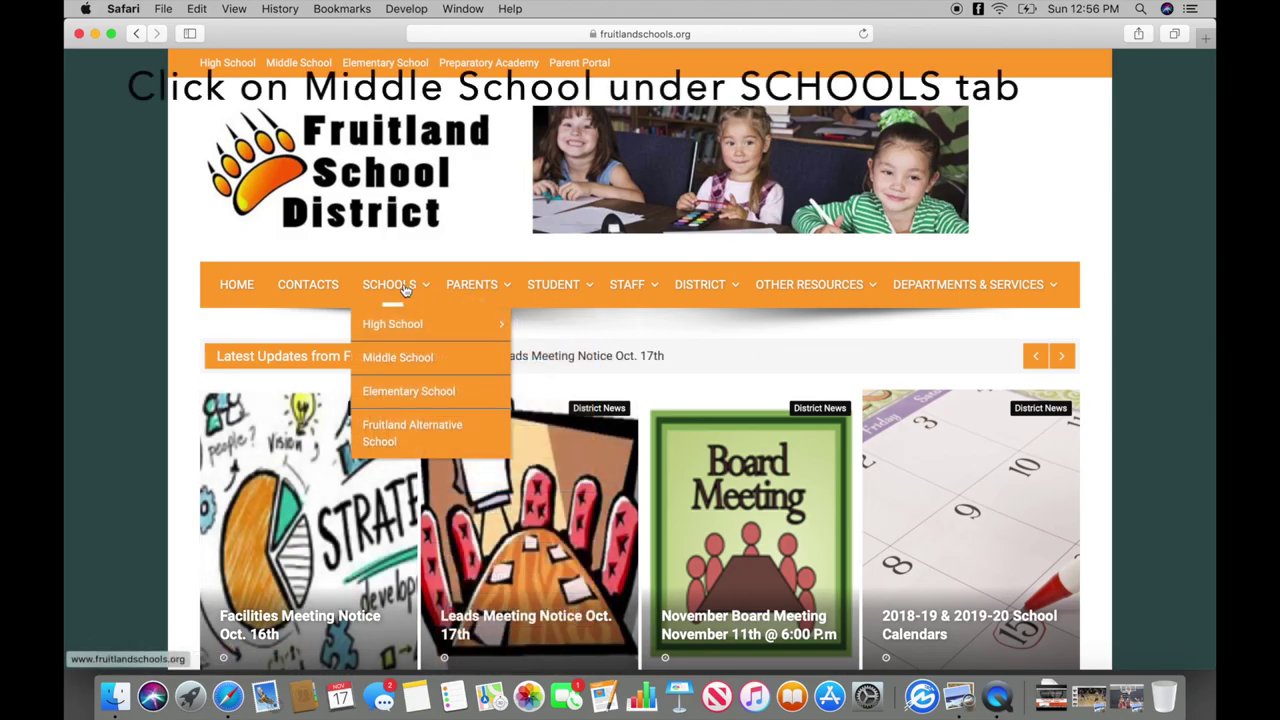
pyautogui.click(405, 357)
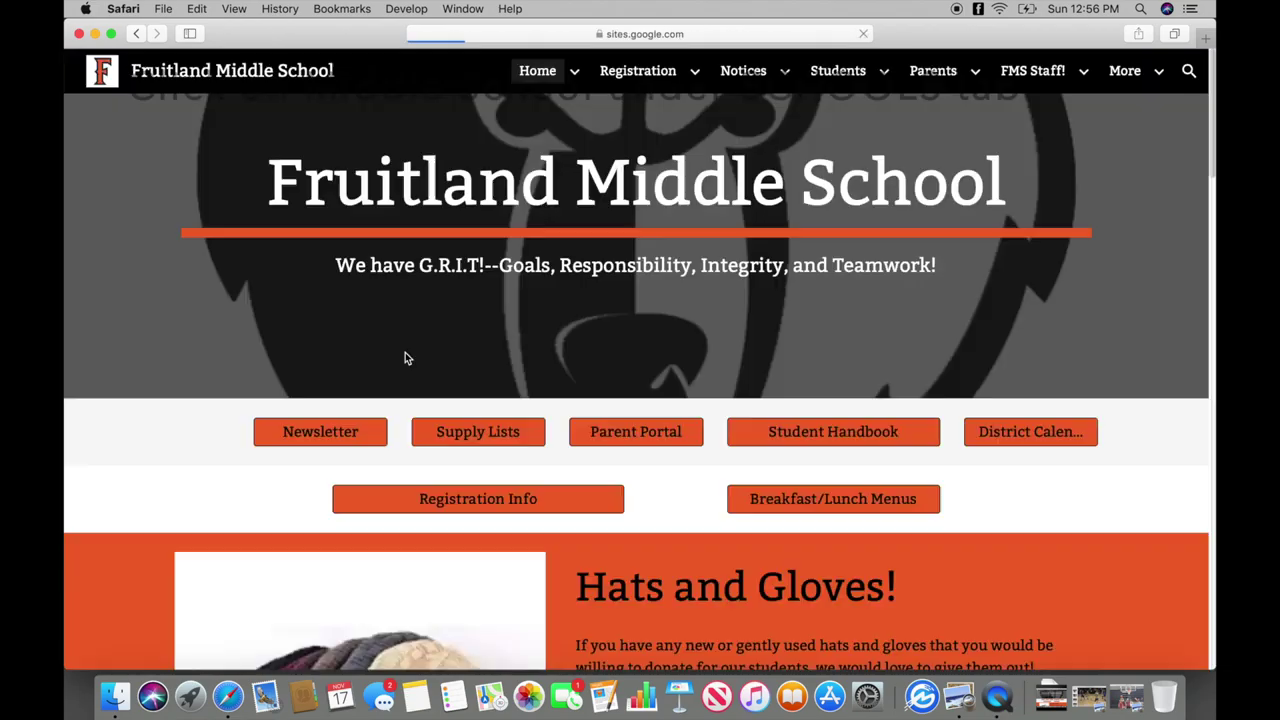
# Open the middle school's Registration Info page and scroll down to the embedded enrollment packet.
pyautogui.scroll(-4, 405, 357)
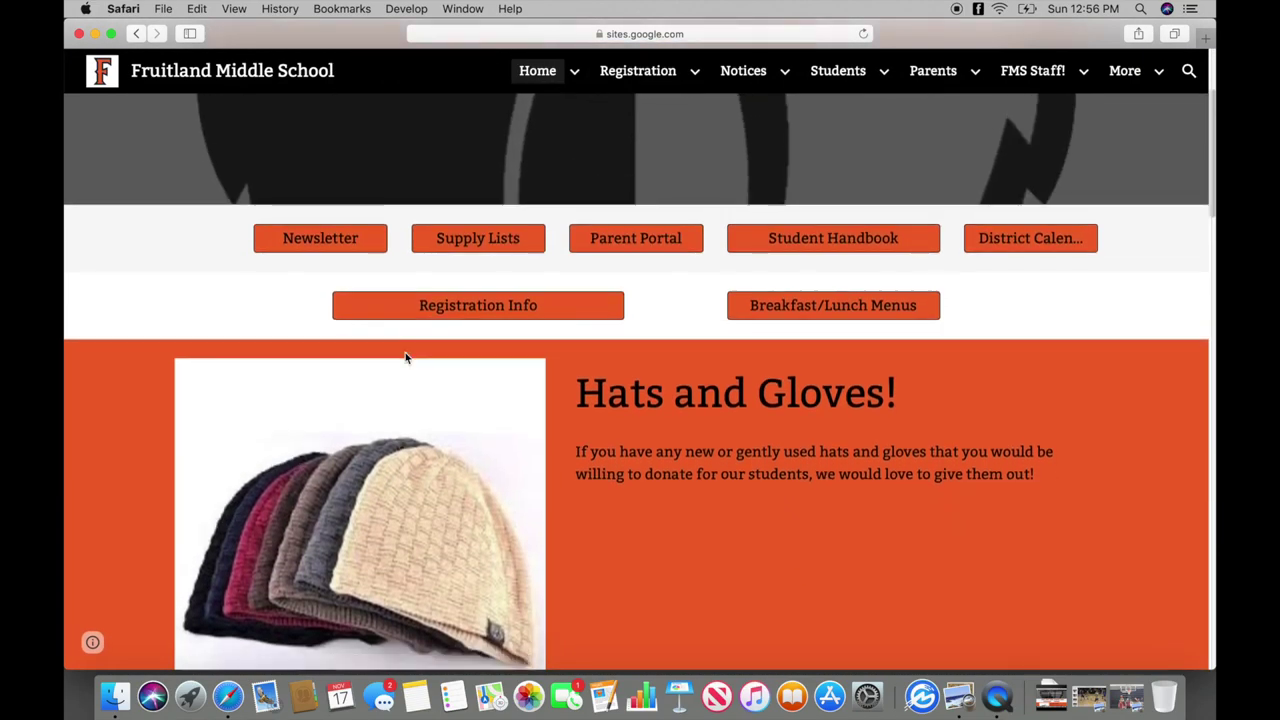
pyautogui.click(446, 310)
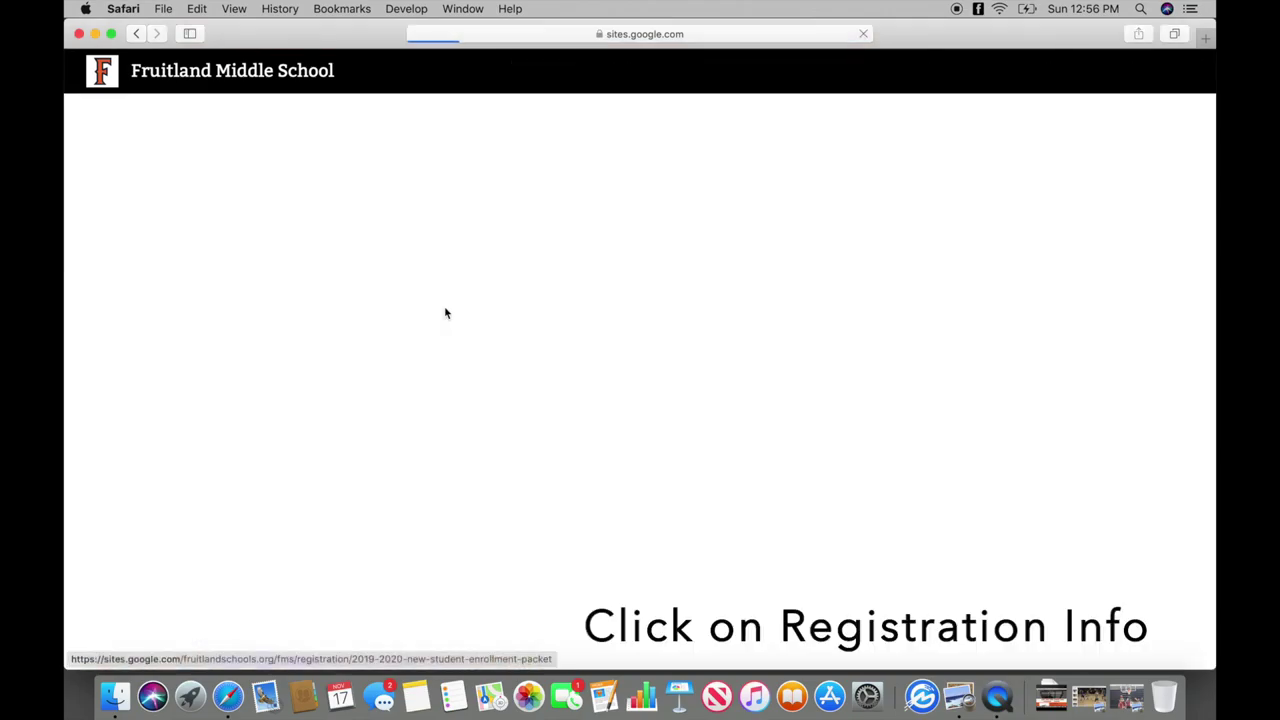
pyautogui.scroll(-3, 446, 313)
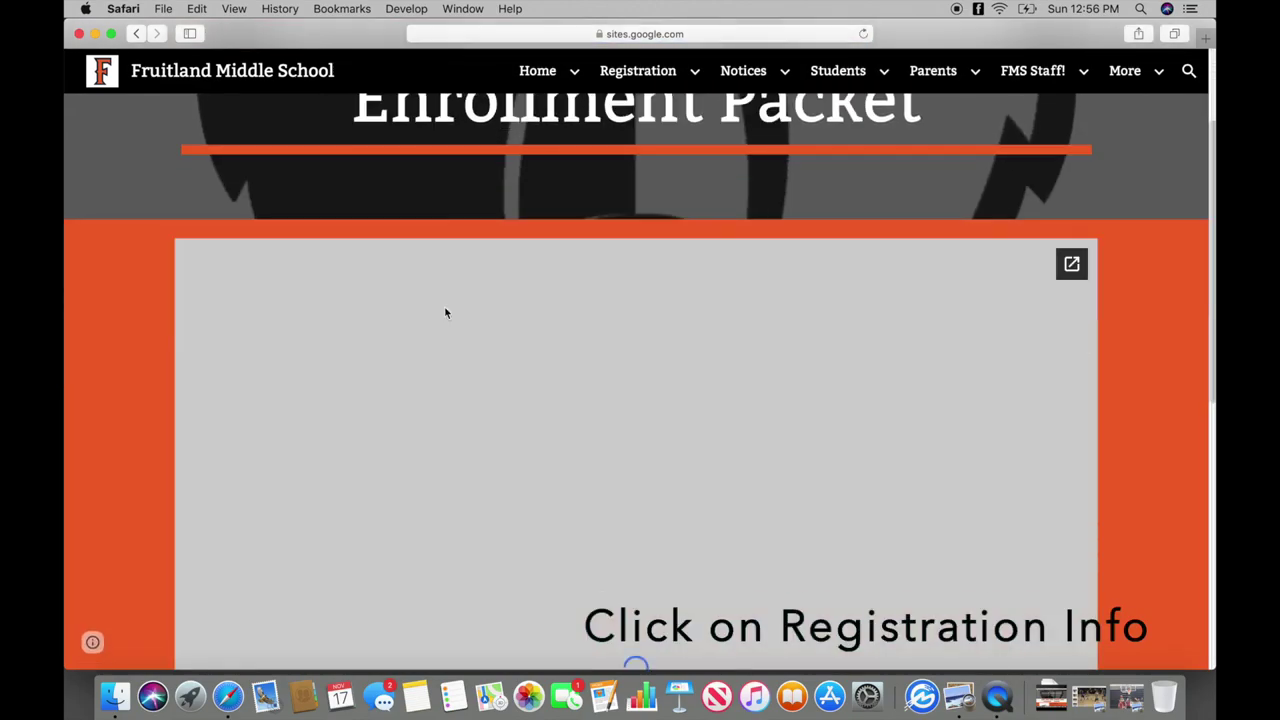
pyautogui.scroll(-1, 446, 313)
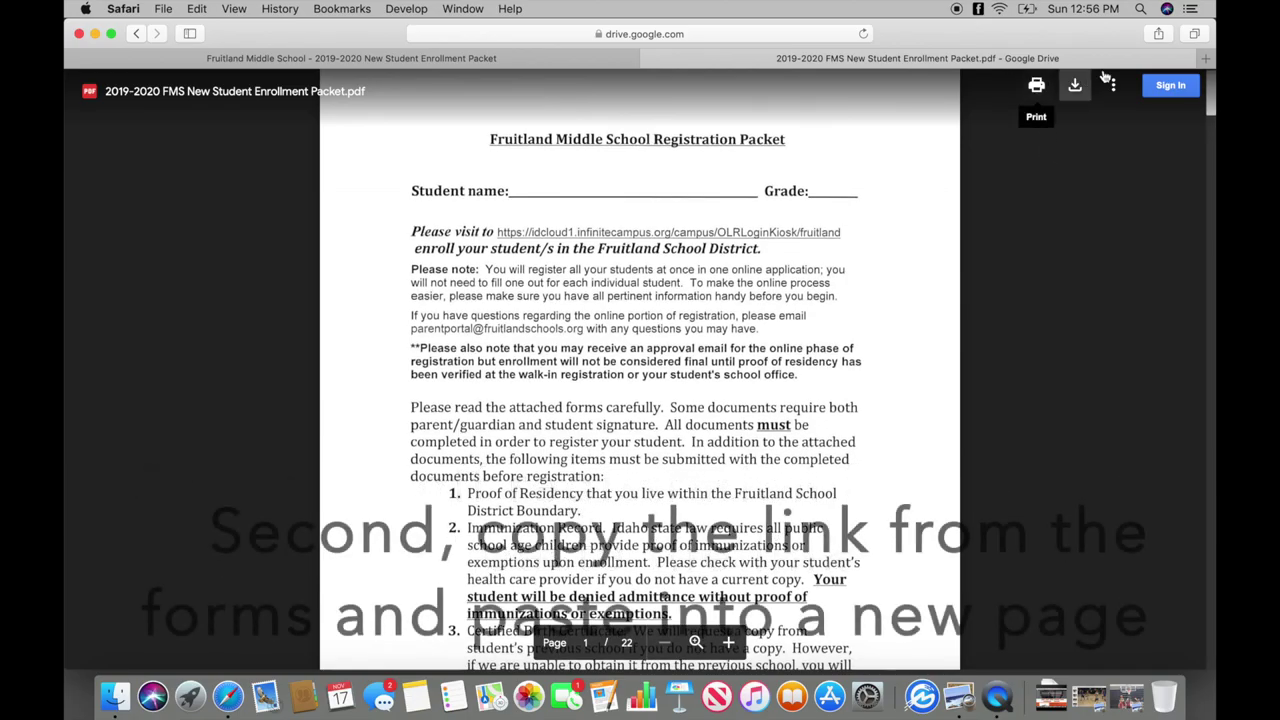
# Load the pasted Infinite Campus registration link in a new tab and start a new registration.
pyautogui.click(1206, 59)
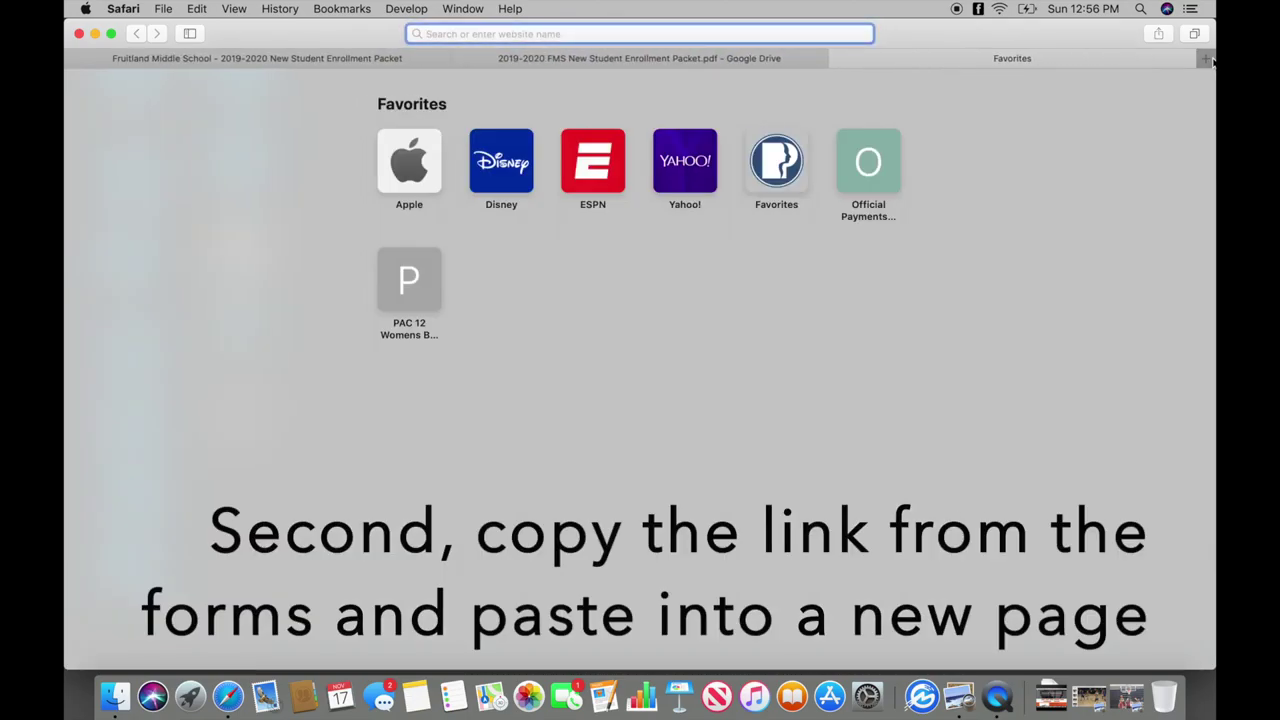
pyautogui.press('super+v')
pyautogui.press('Return')
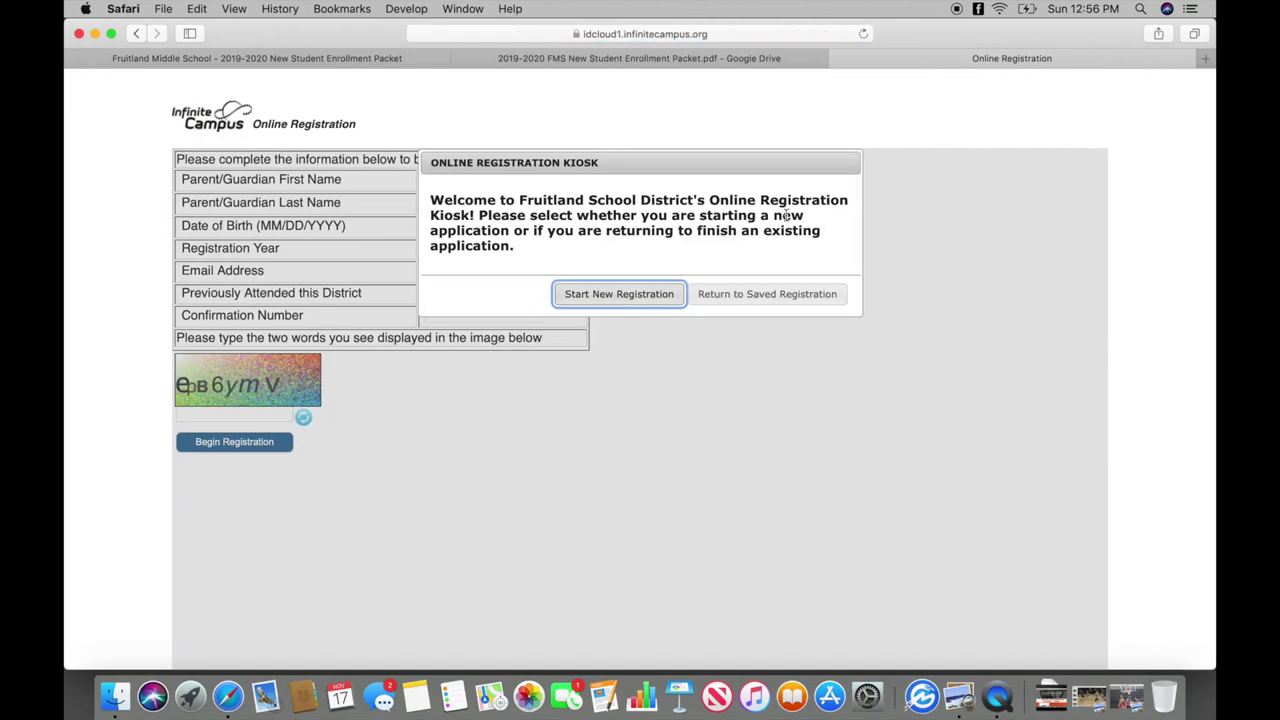
pyautogui.click(636, 294)
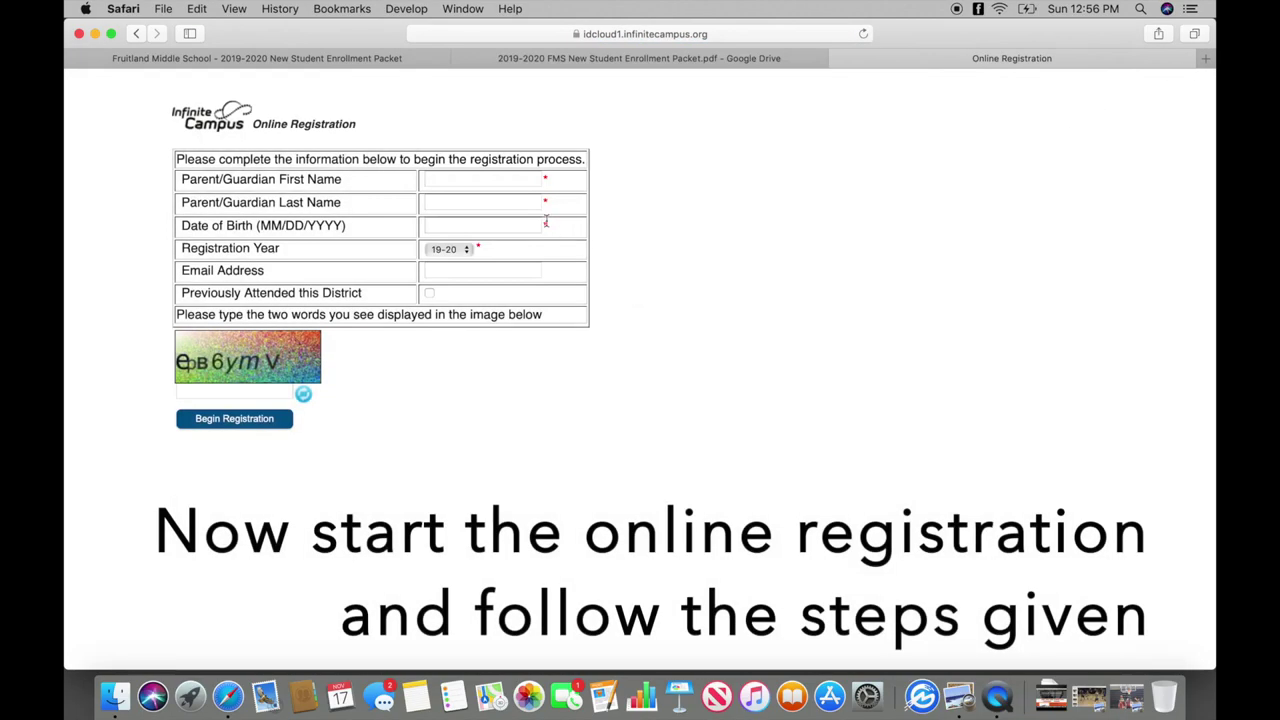
# Enter the guardian's first name, last name, birth date and verification words, then begin registration.
pyautogui.click(510, 181)
pyautogui.write('Joh')
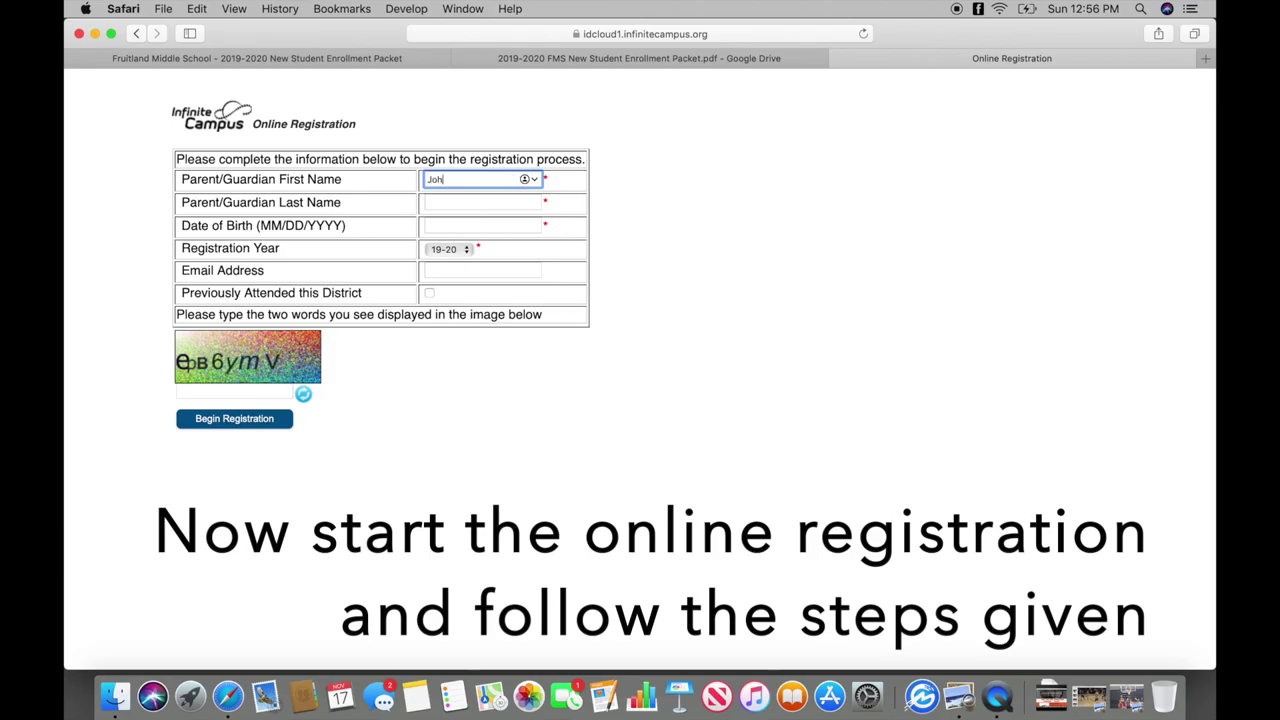
pyautogui.write('n')
pyautogui.click(457, 202)
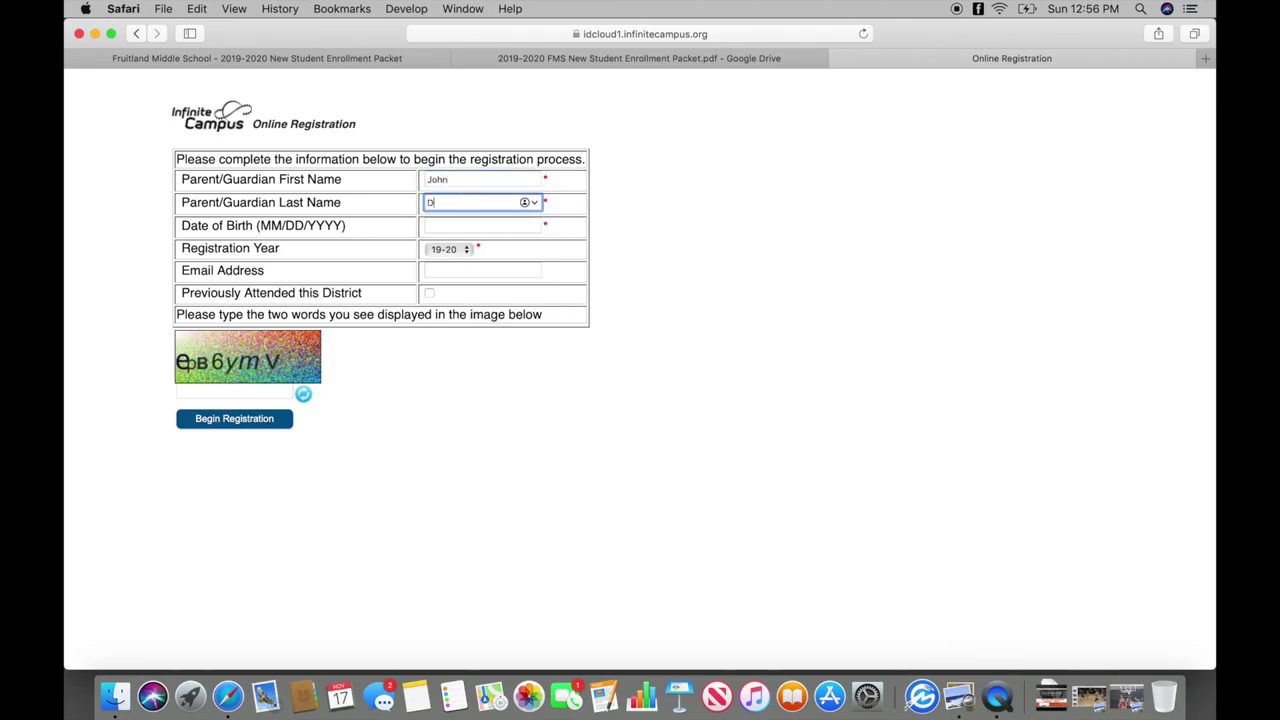
pyautogui.click(432, 226)
pyautogui.write('01')
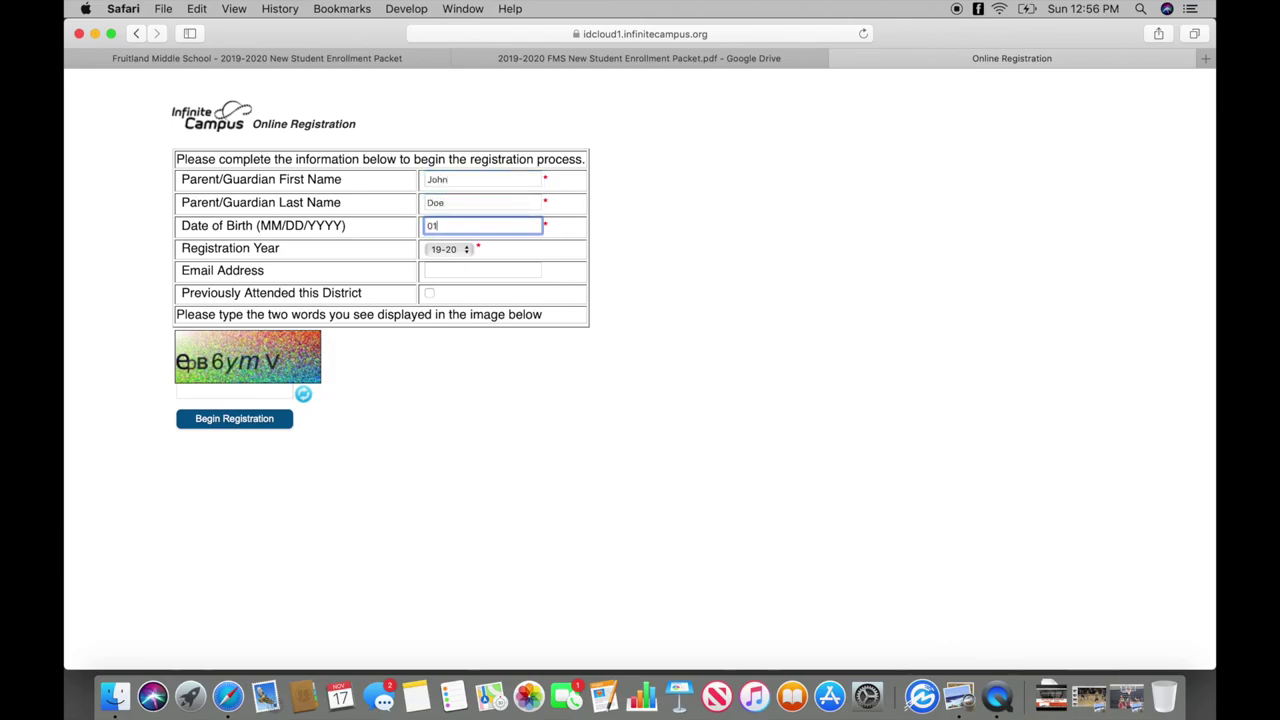
pyautogui.write('/01/1901')
pyautogui.click(241, 394)
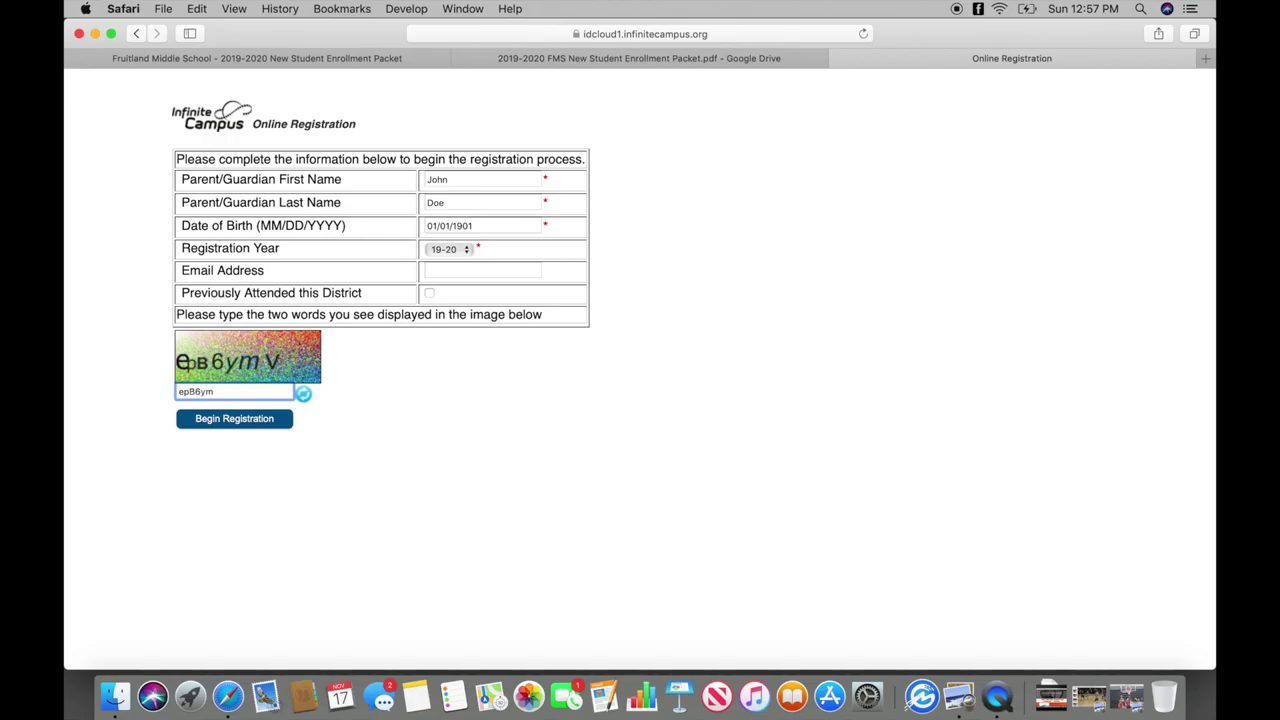
pyautogui.click(200, 427)
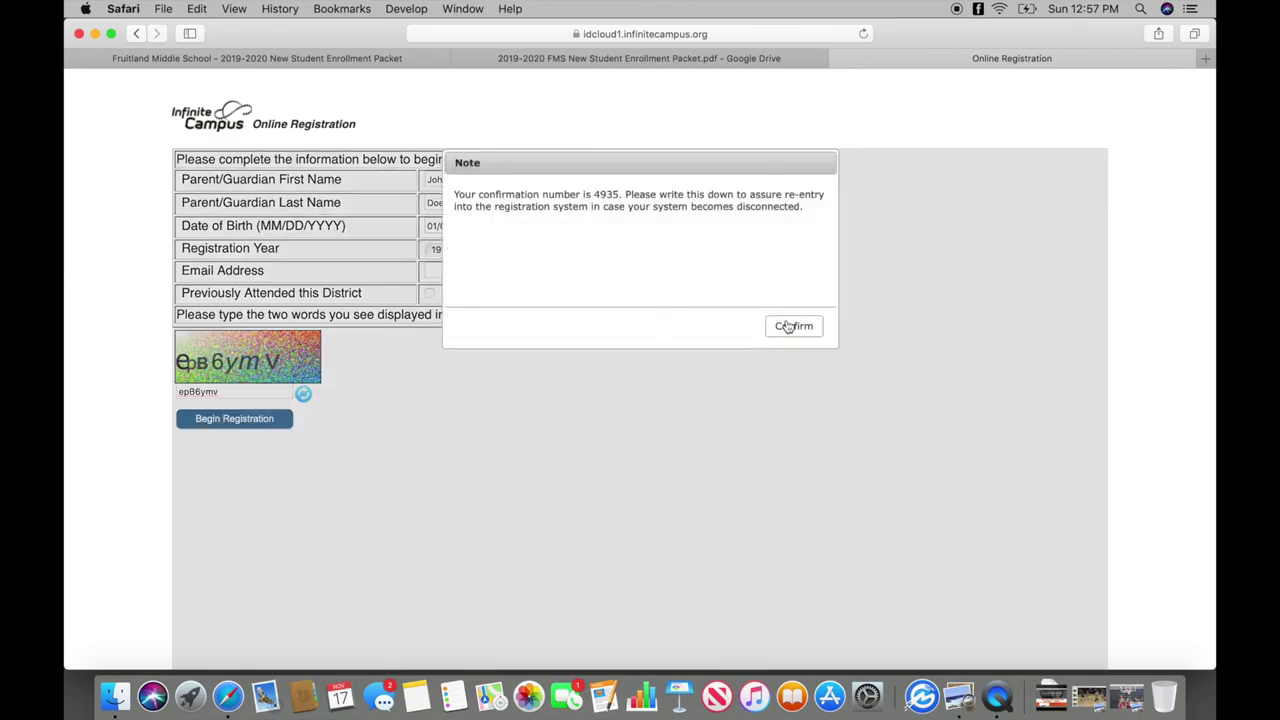
# Acknowledge the confirmation number note and sign the attestation with the parent's full name.
pyautogui.click(788, 327)
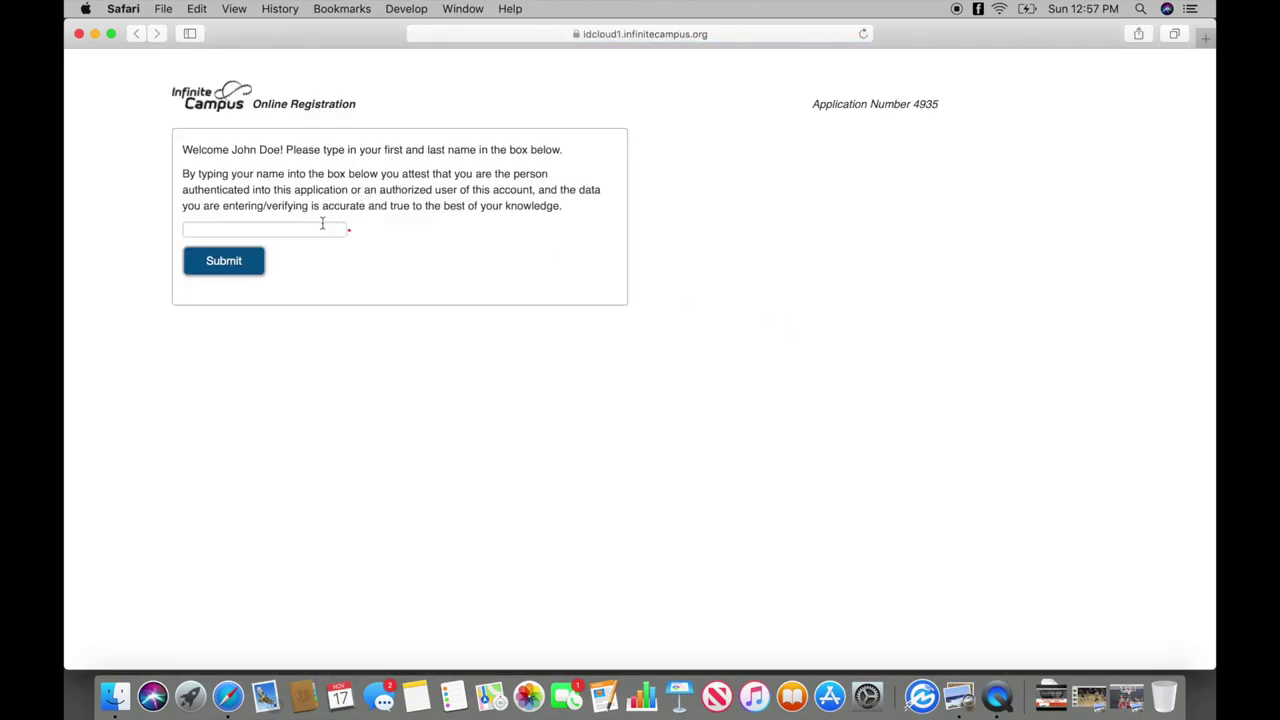
pyautogui.click(323, 228)
pyautogui.write('John Doe')
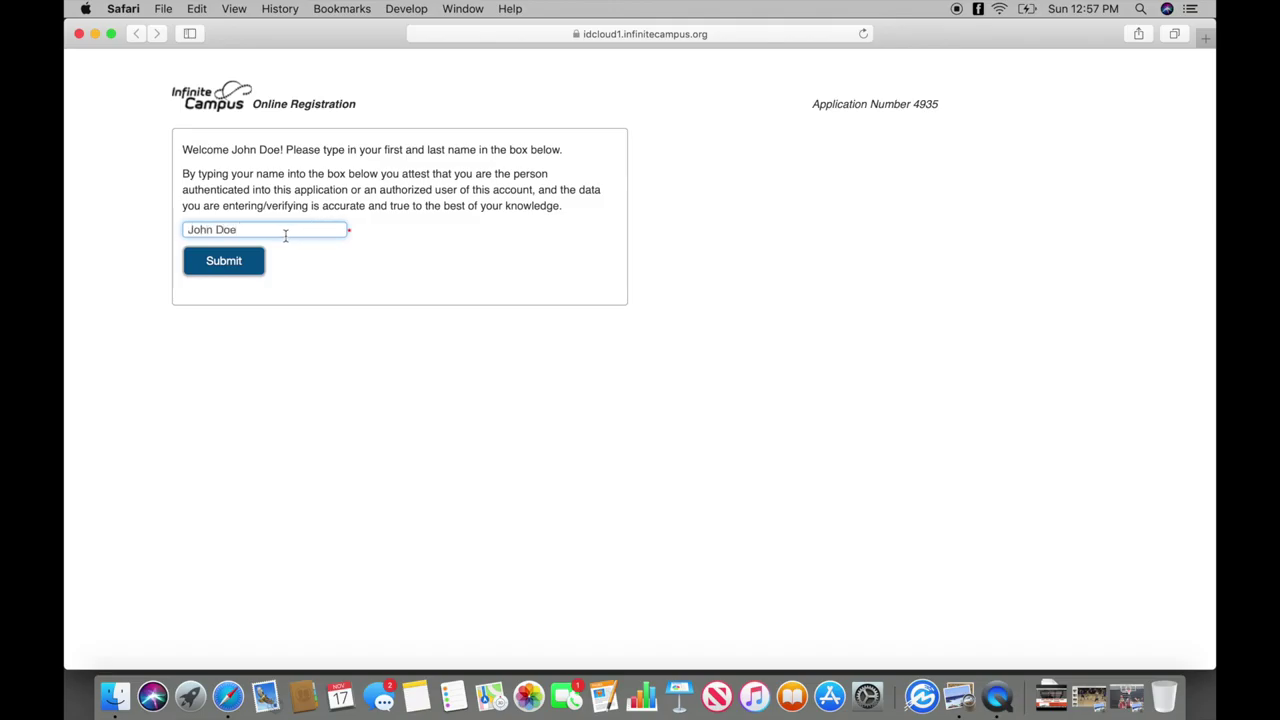
pyautogui.click(249, 259)
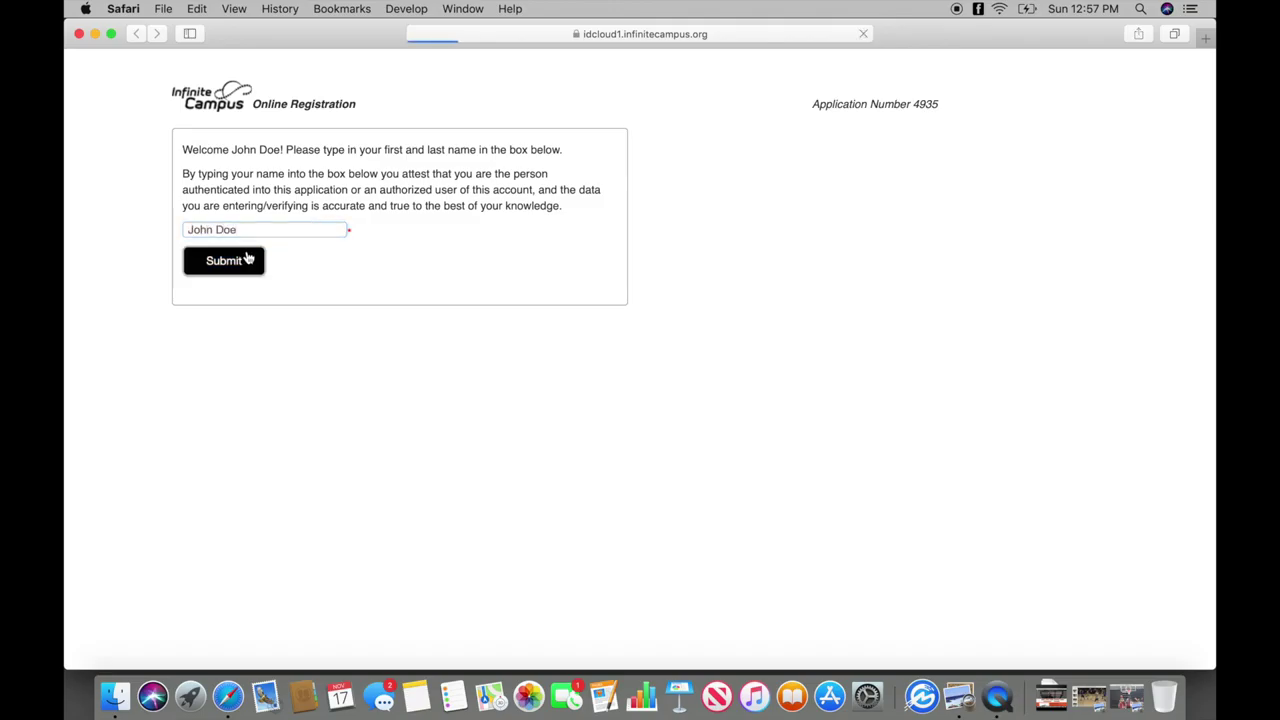
# Start the registration steps and enter the household's home phone number.
pyautogui.click(202, 304)
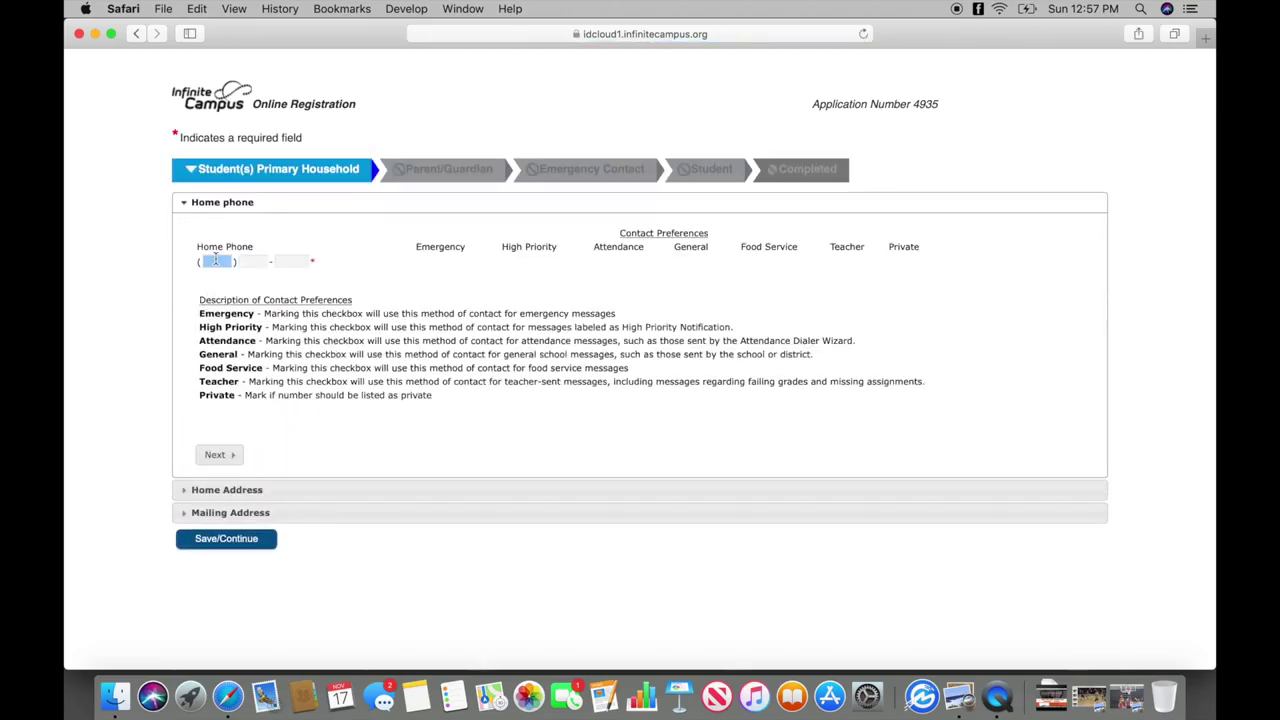
pyautogui.click(215, 260)
pyautogui.write('1111111111')
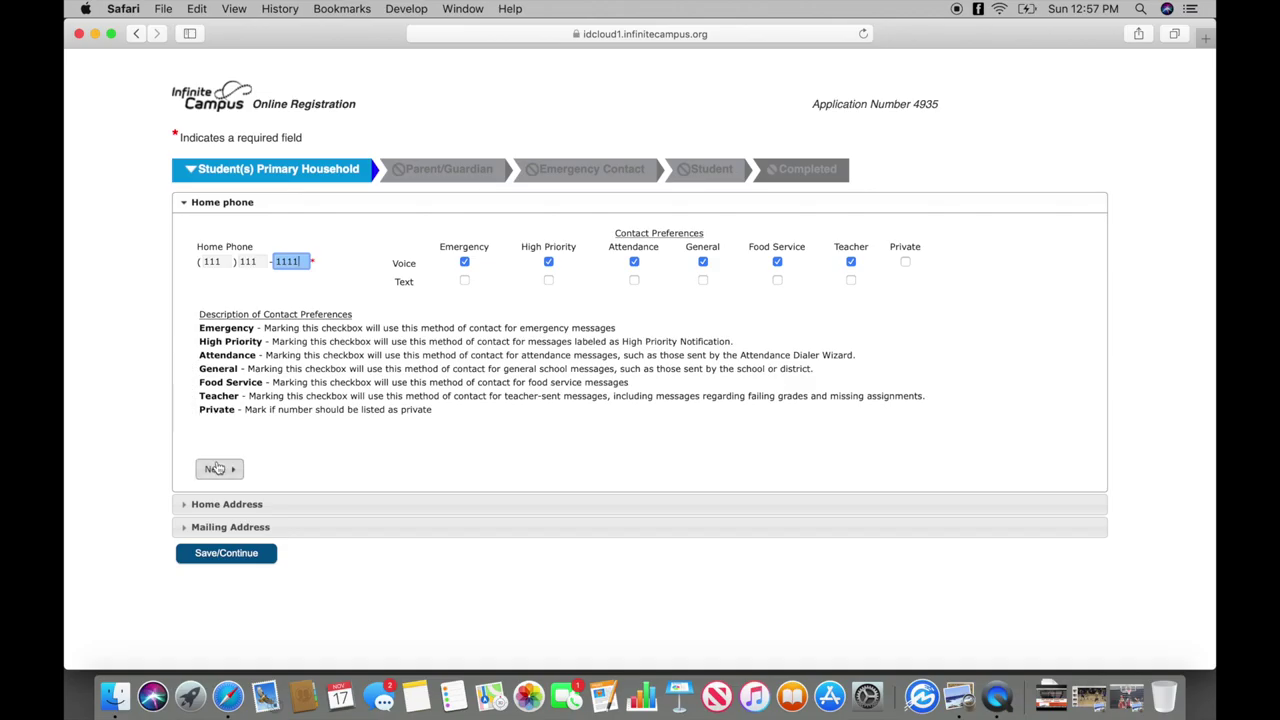
pyautogui.click(216, 468)
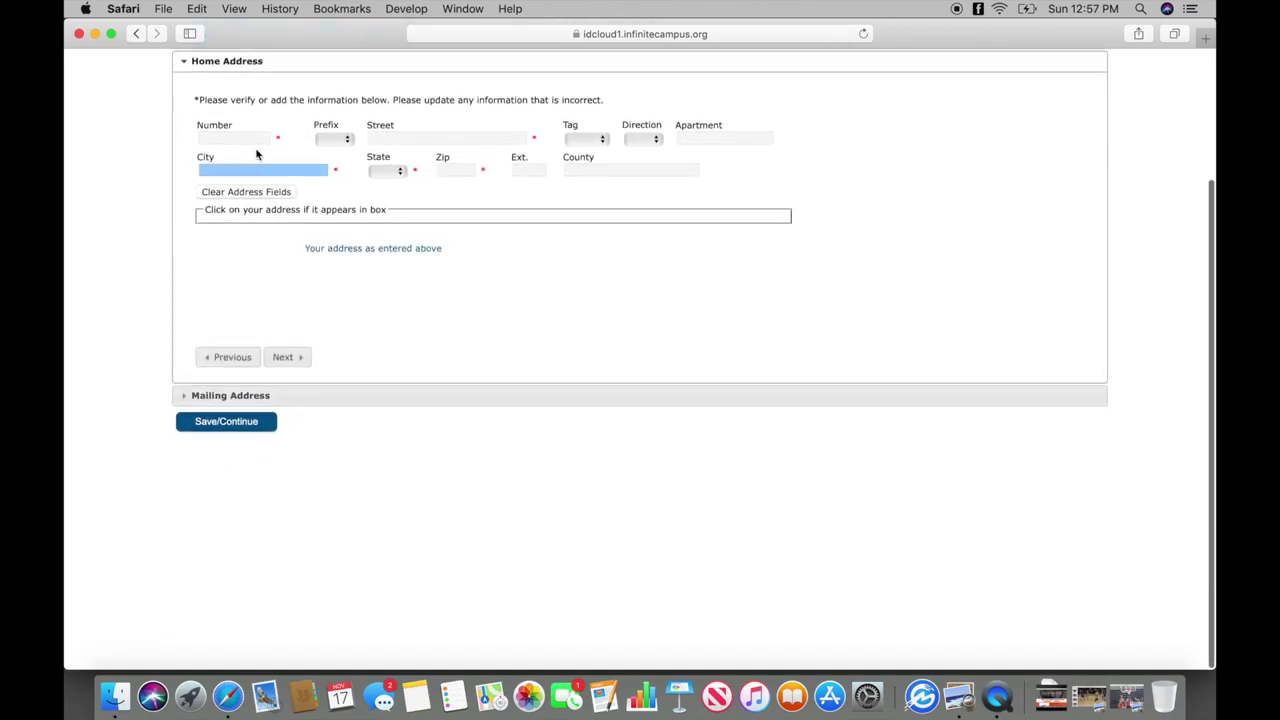
# Enter the home street address, city, state ID and zip, with no separate mailing address.
pyautogui.click(240, 139)
pyautogui.write('111')
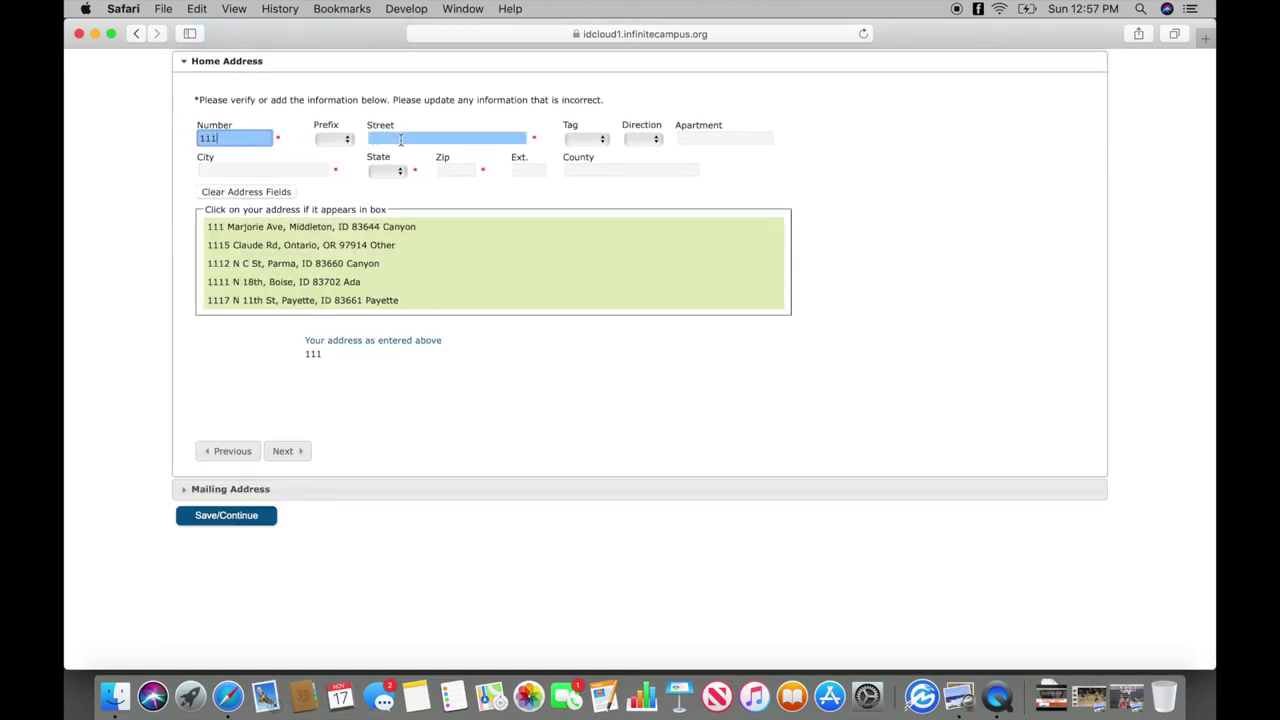
pyautogui.click(401, 139)
pyautogui.write('E')
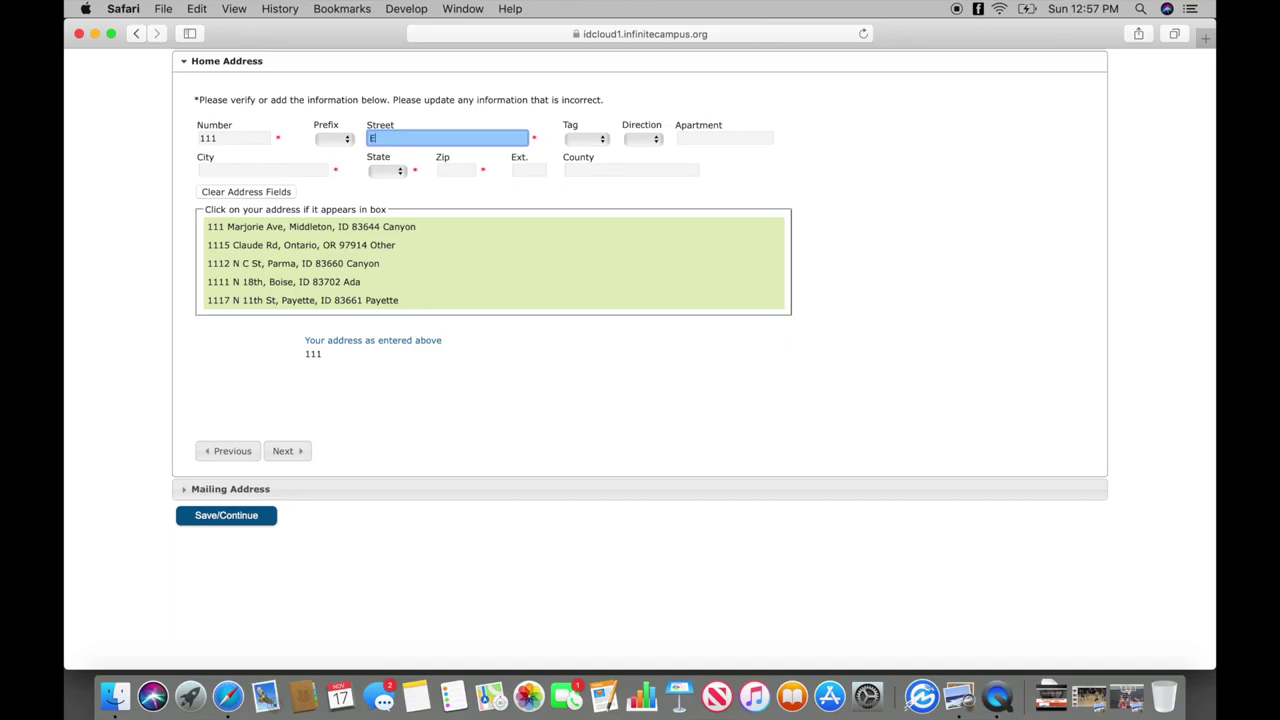
pyautogui.write('xample')
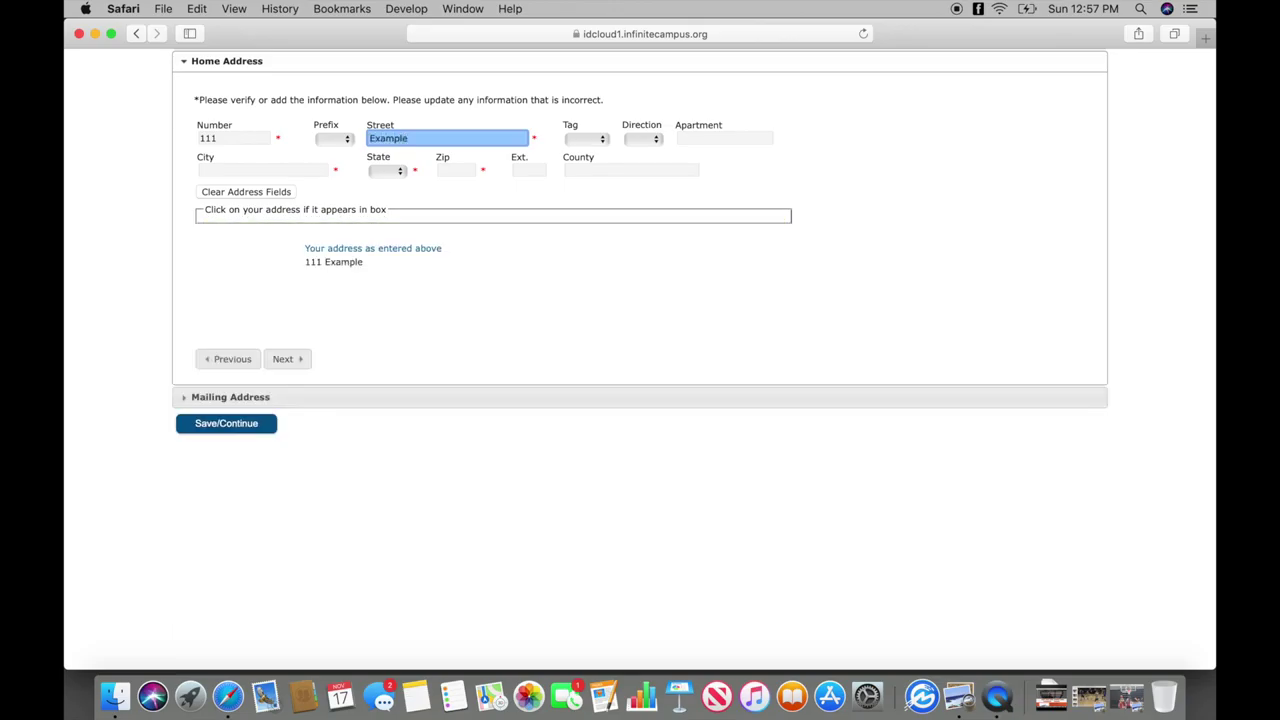
pyautogui.click(291, 173)
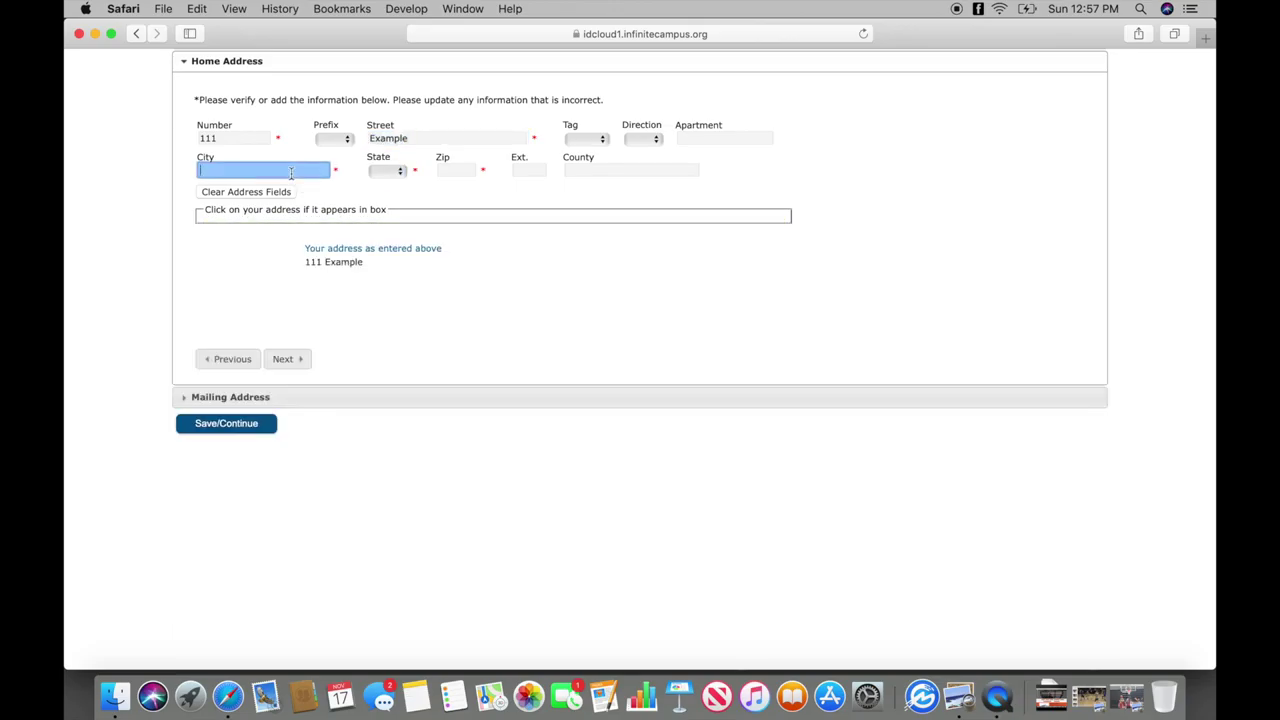
pyautogui.write('Example')
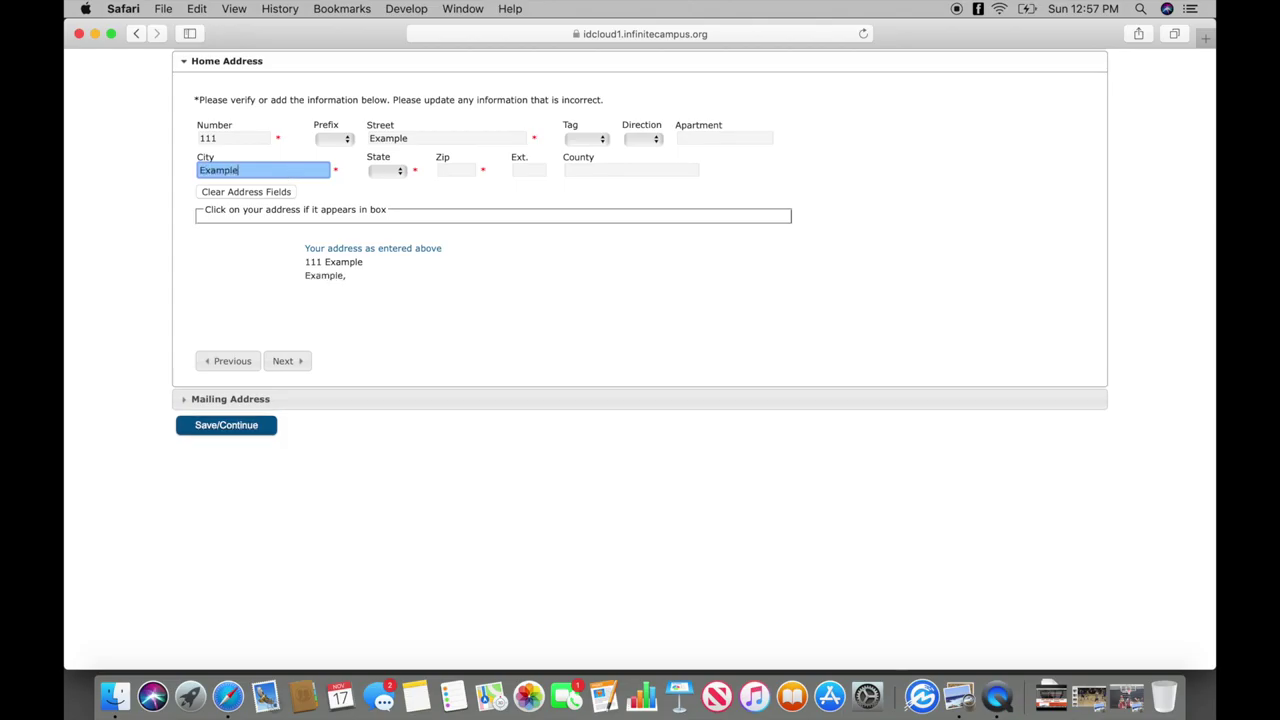
pyautogui.click(368, 173)
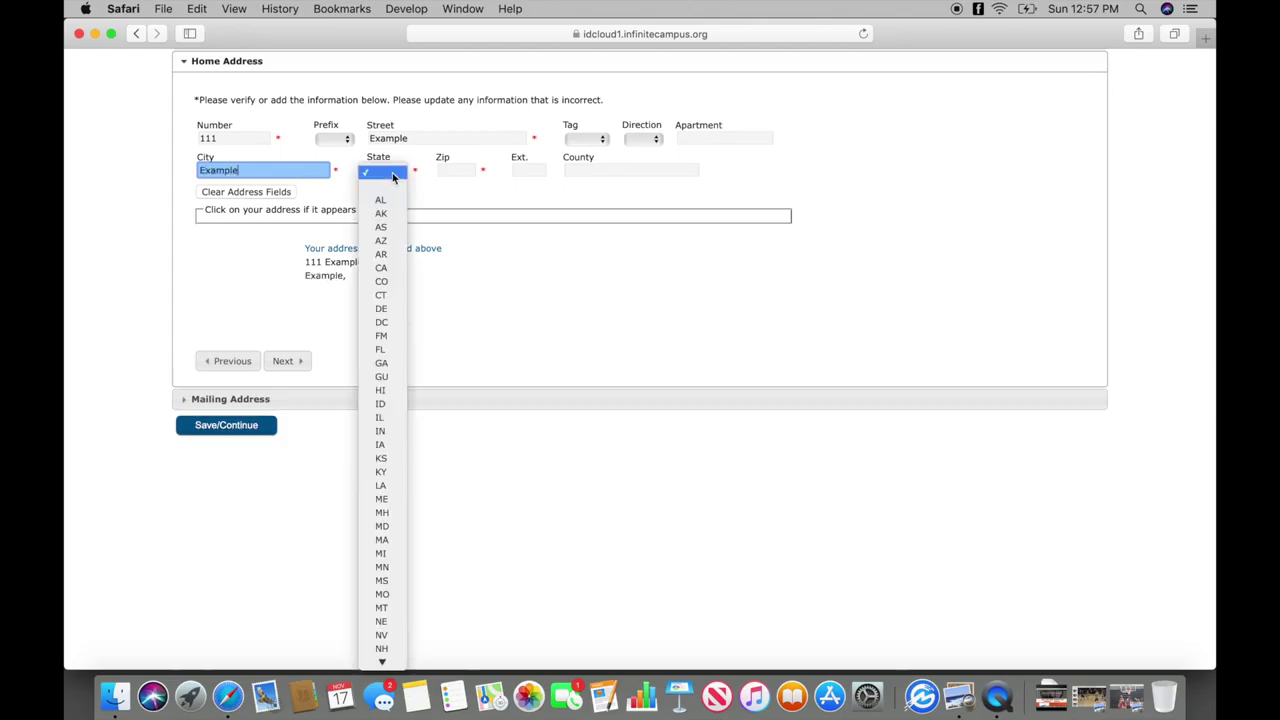
pyautogui.click(377, 405)
pyautogui.click(454, 173)
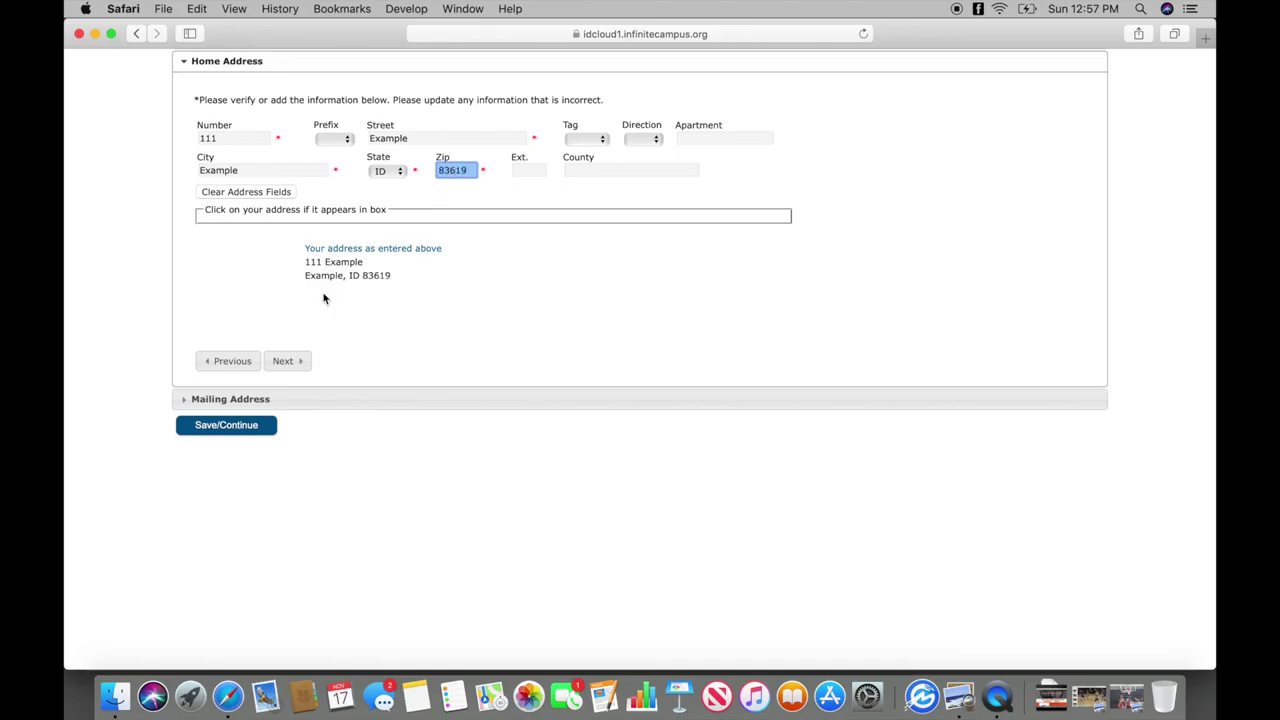
pyautogui.click(286, 362)
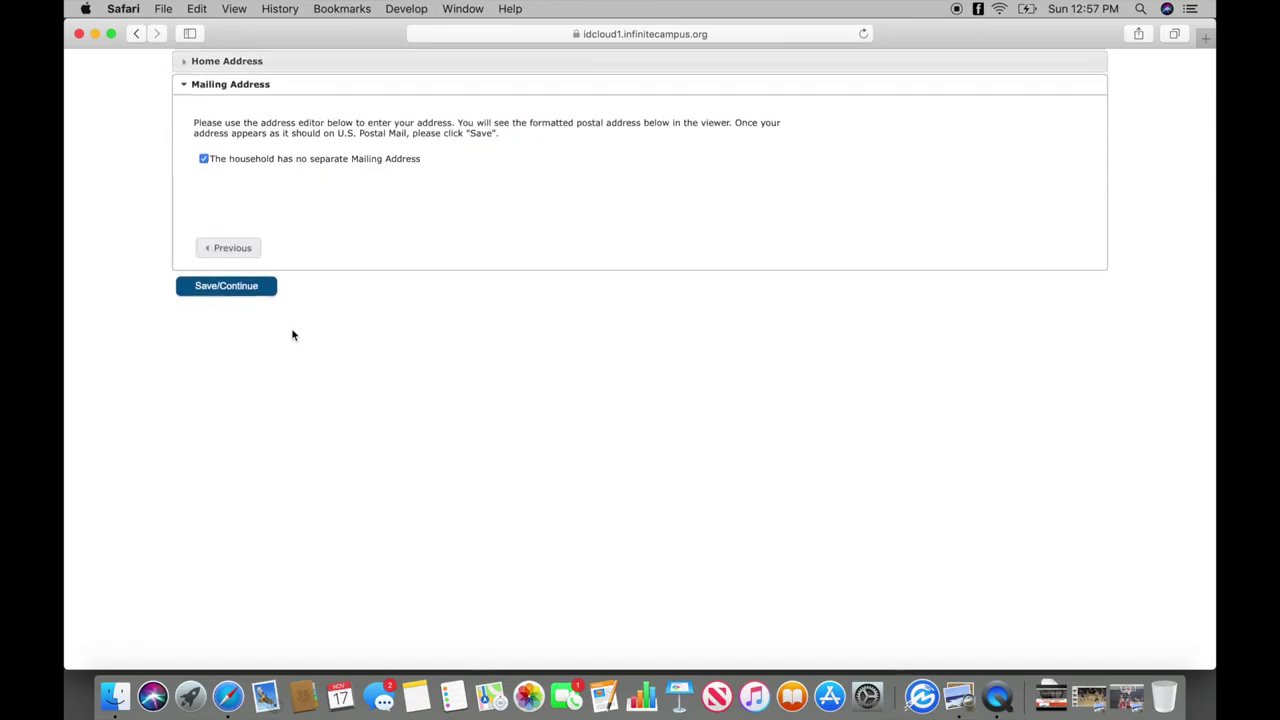
pyautogui.click(258, 292)
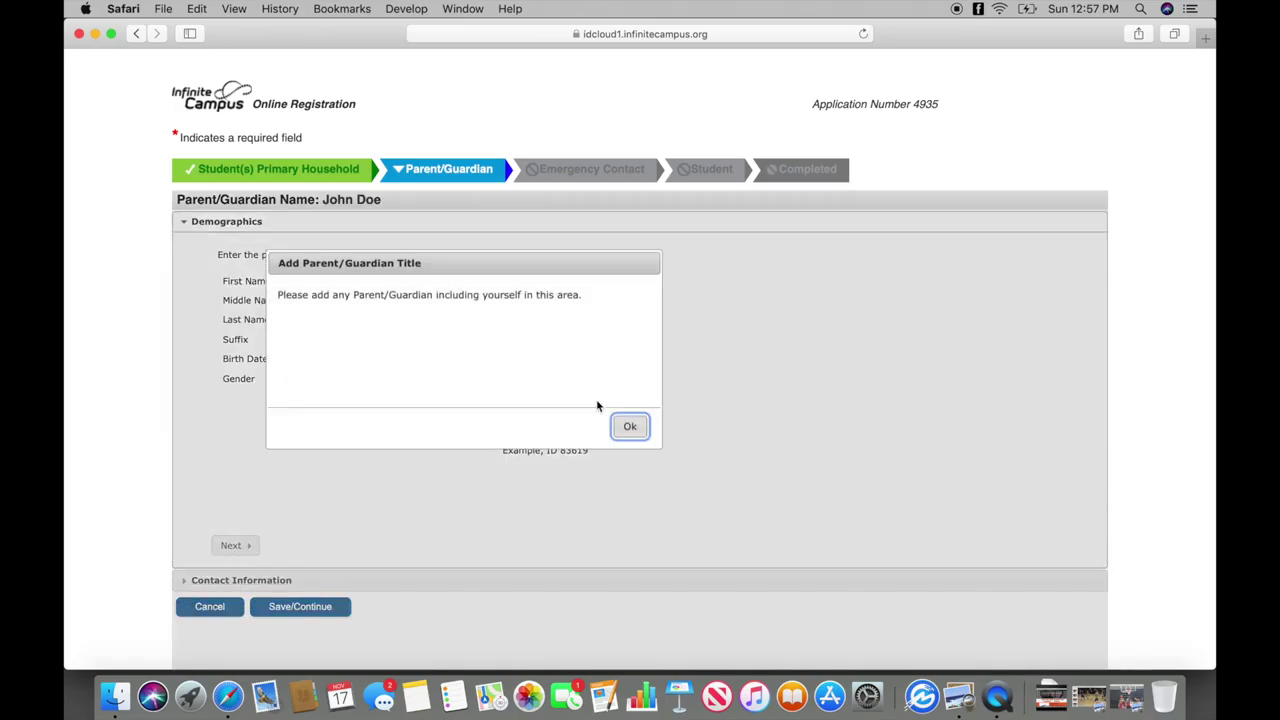
# Dismiss the parent/guardian notice and set the guardian's gender to Male.
pyautogui.click(631, 430)
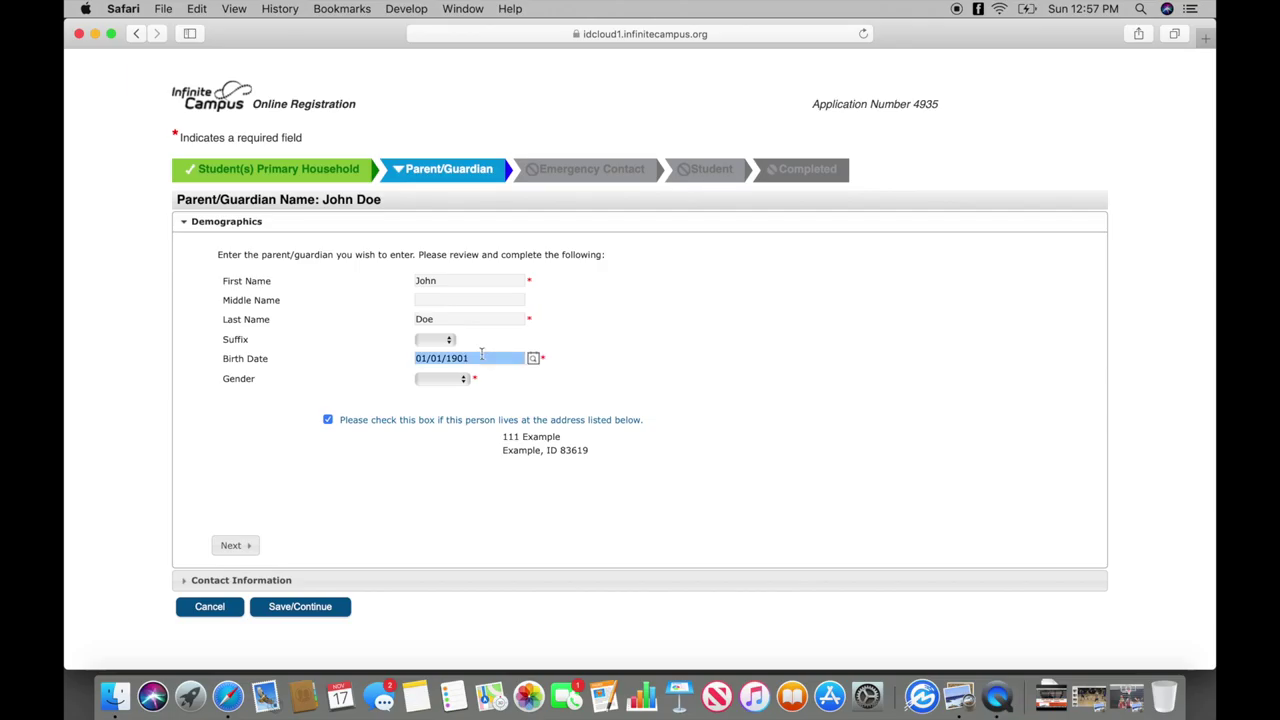
pyautogui.click(459, 379)
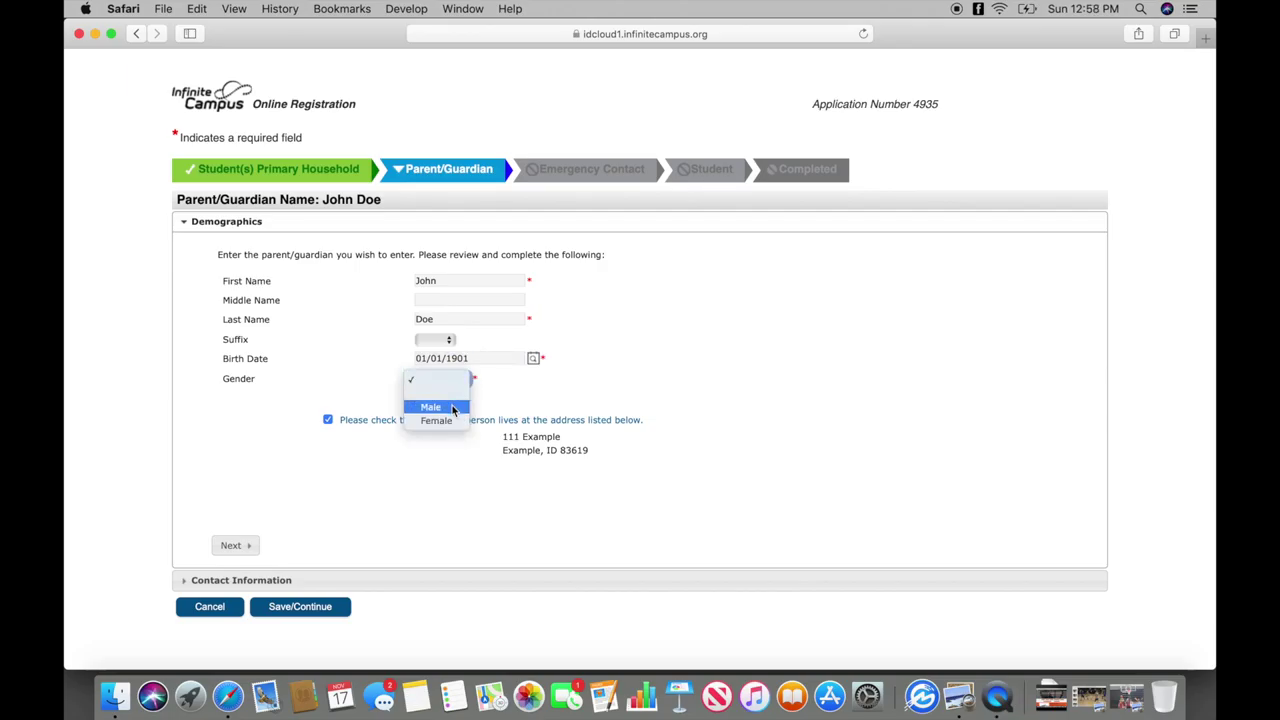
pyautogui.click(453, 408)
pyautogui.click(240, 545)
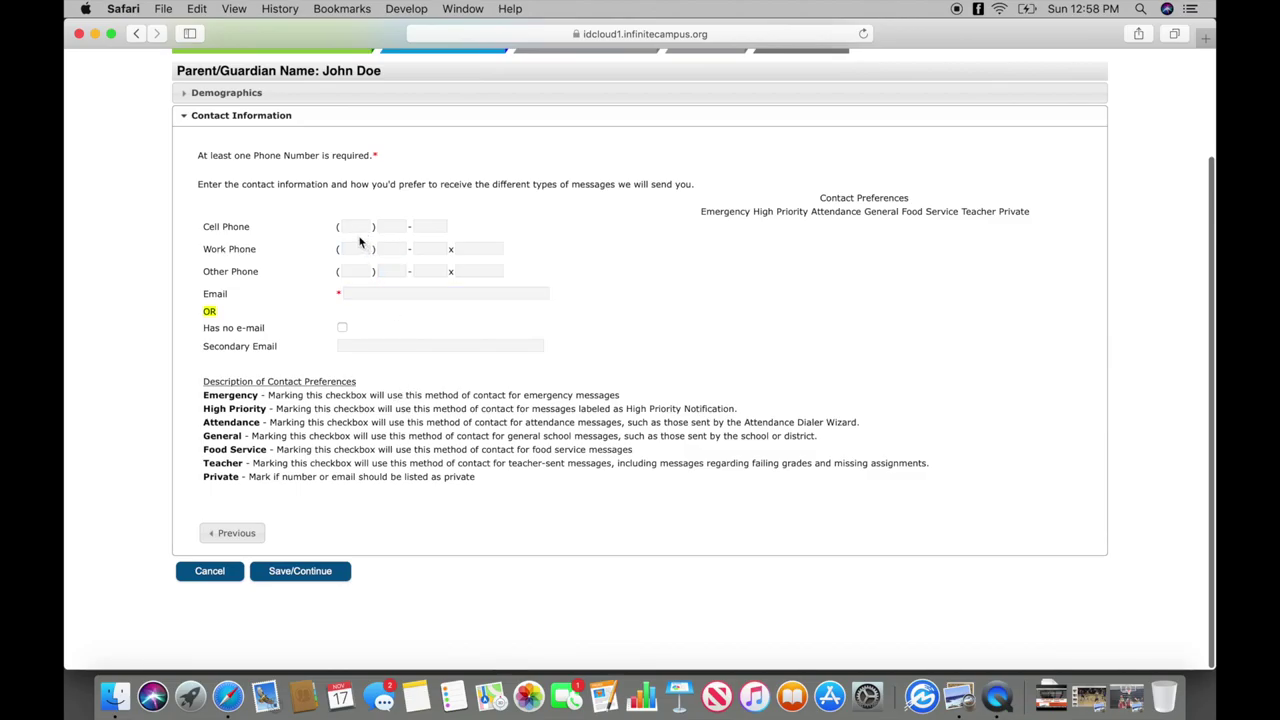
# Enter the guardian's cell phone number and e-mail address, then save him.
pyautogui.click(356, 226)
pyautogui.write('111) 111-11')
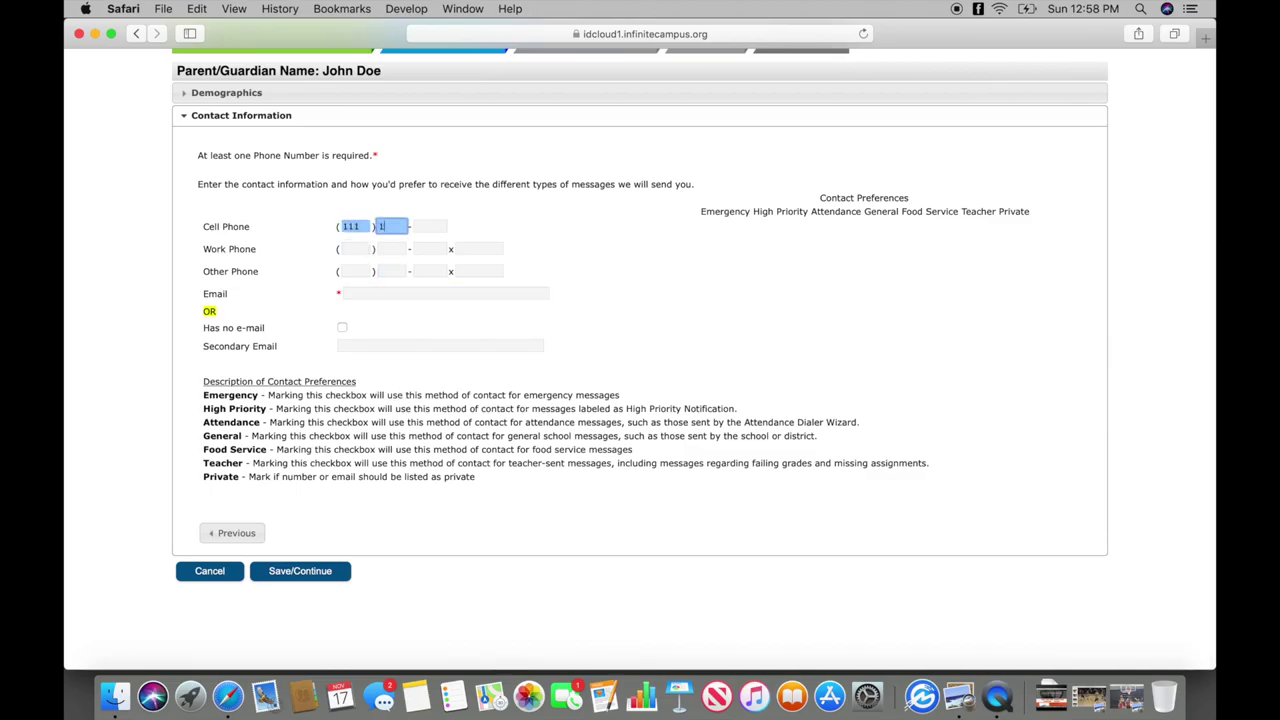
pyautogui.write('11')
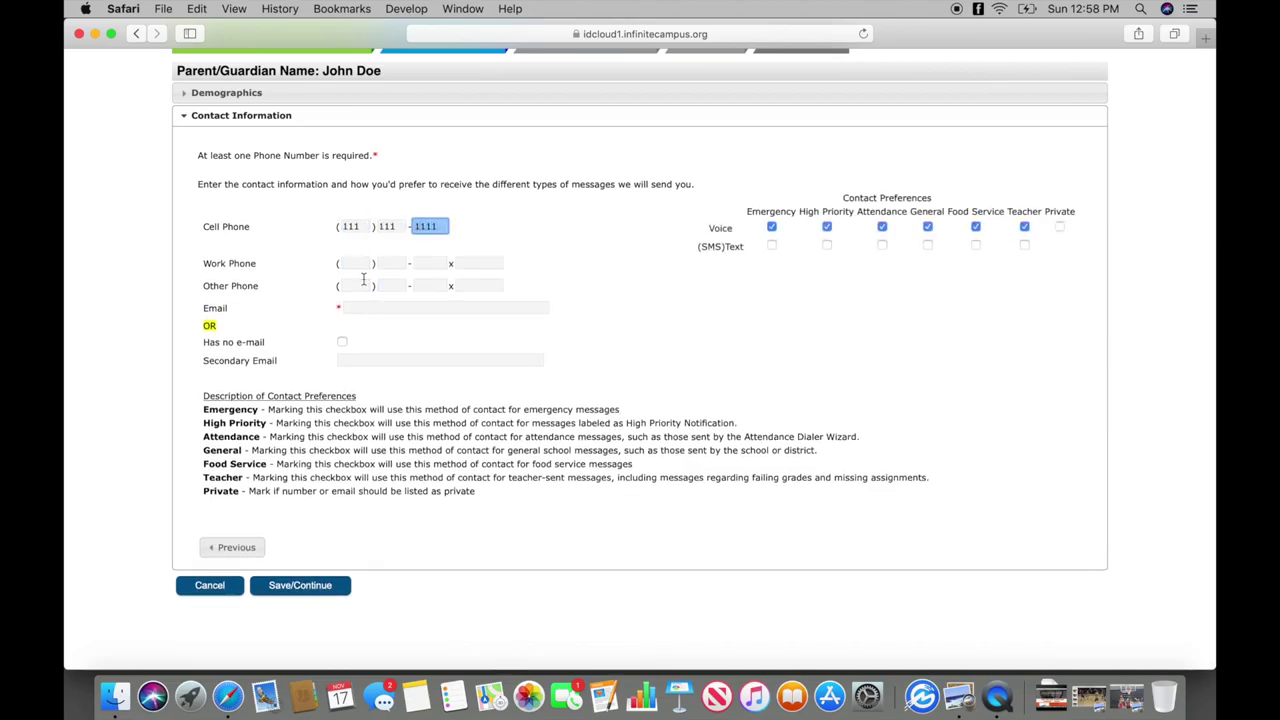
pyautogui.click(374, 307)
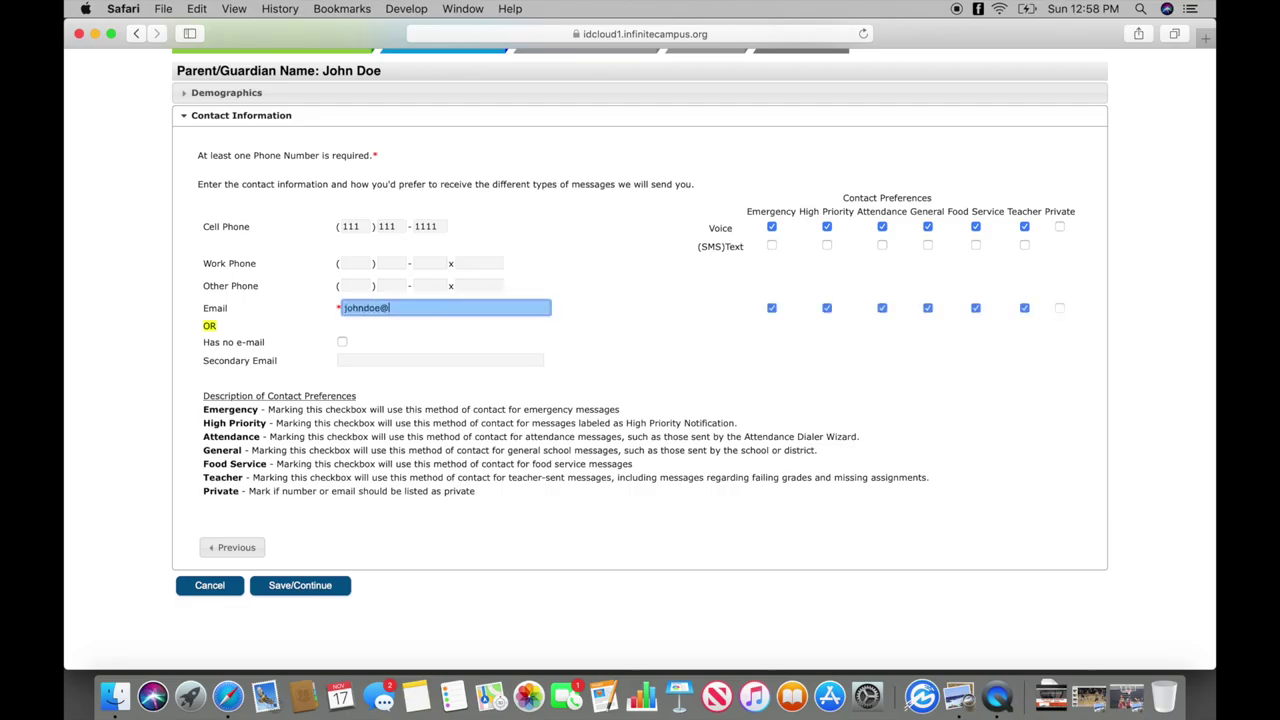
pyautogui.click(300, 532)
pyautogui.click(302, 588)
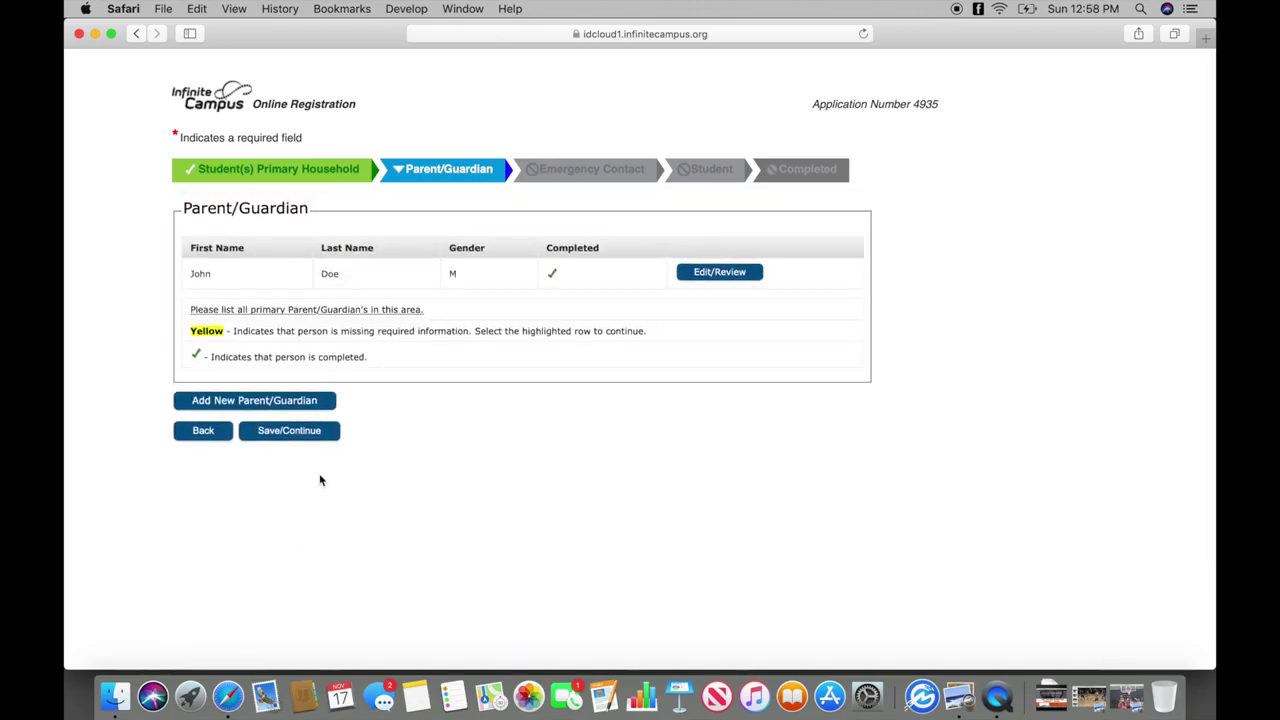
# Add a new emergency contact with her first and last name and gender Female.
pyautogui.click(313, 438)
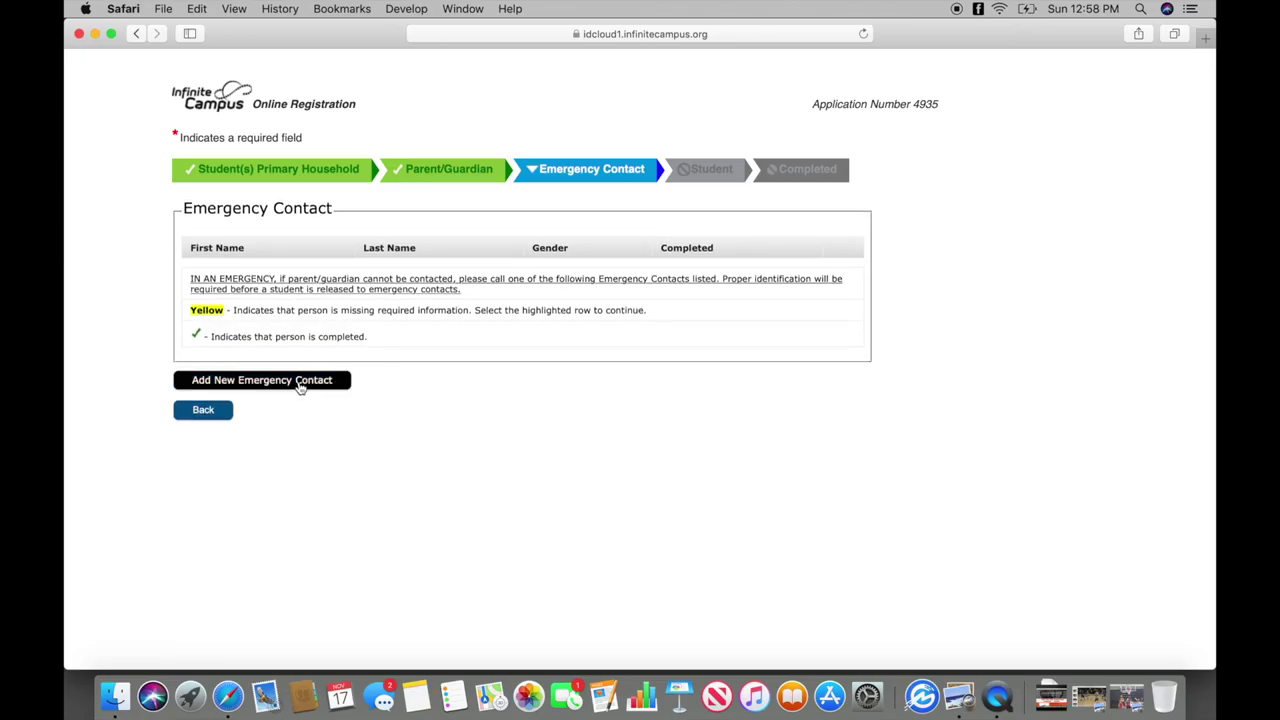
pyautogui.click(300, 384)
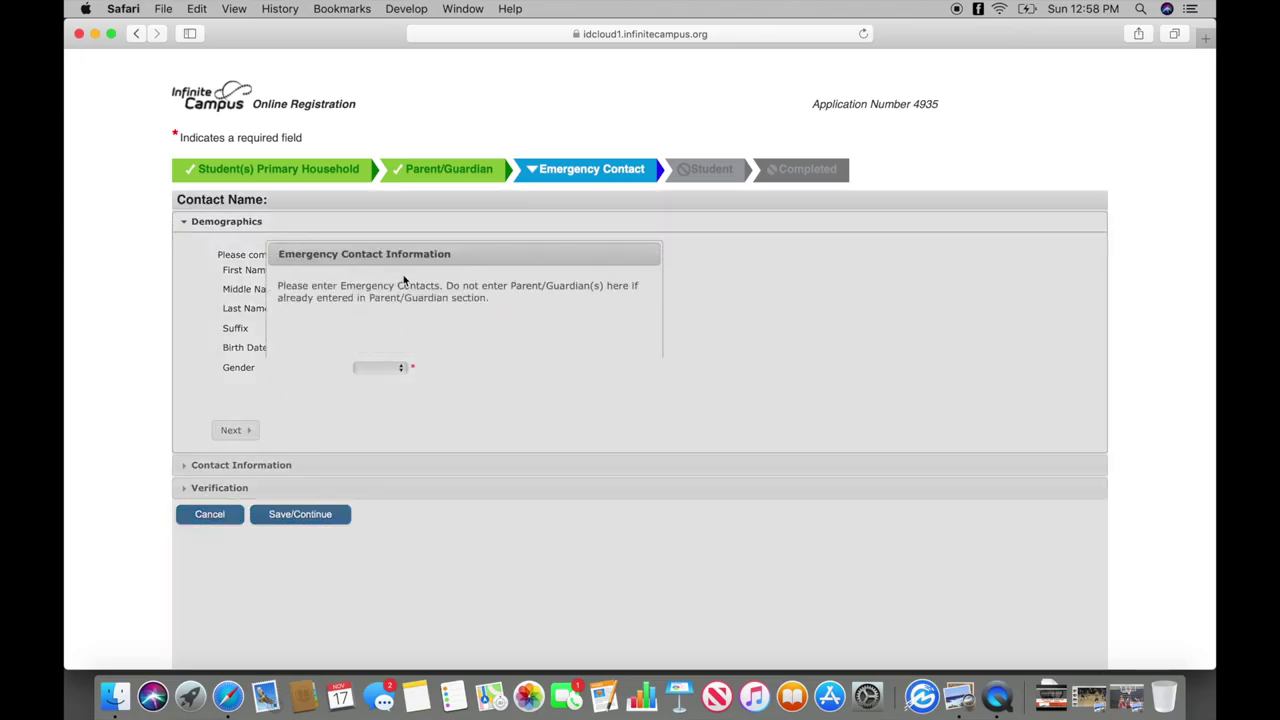
pyautogui.click(630, 419)
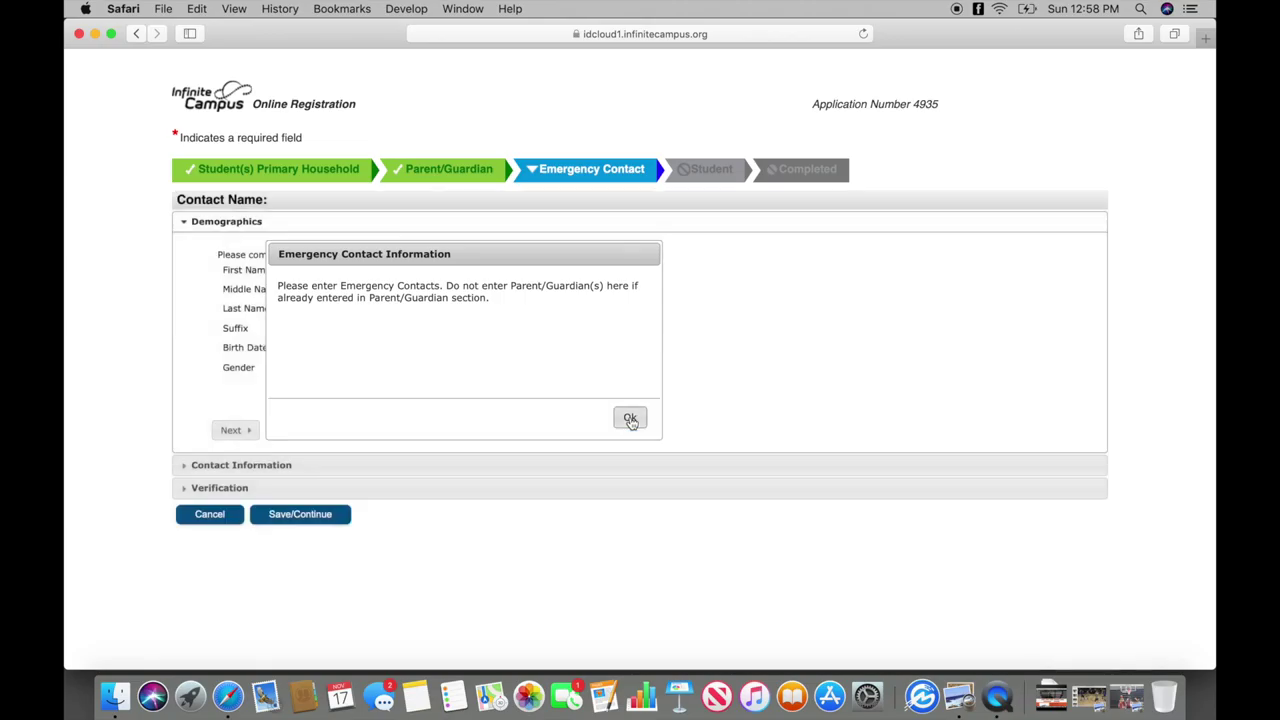
pyautogui.click(424, 270)
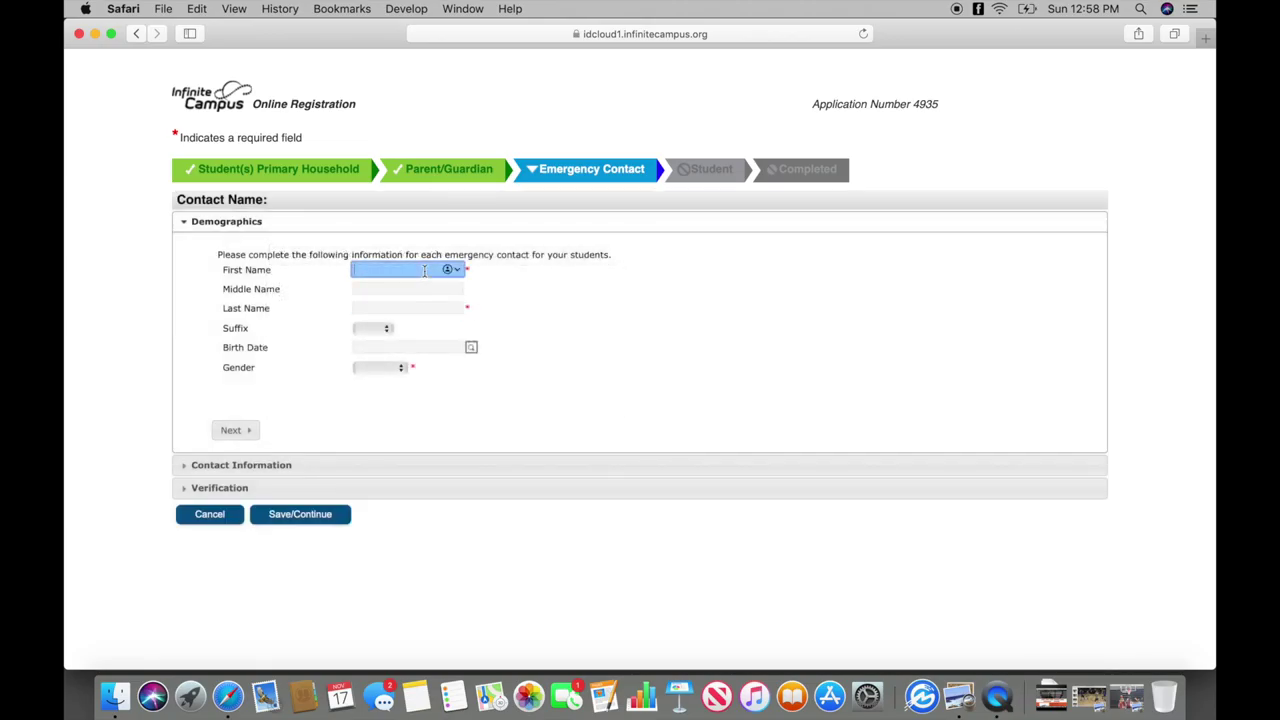
pyautogui.write('Jane')
pyautogui.click(422, 309)
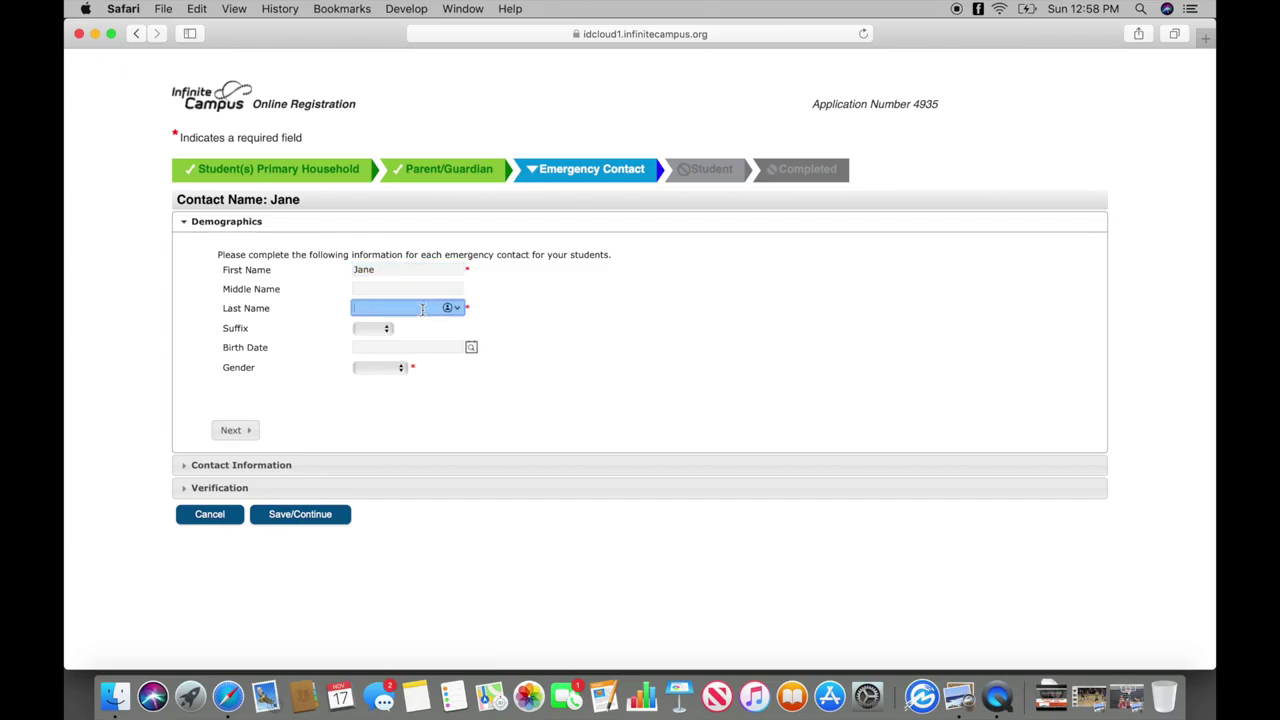
pyautogui.write('Doe')
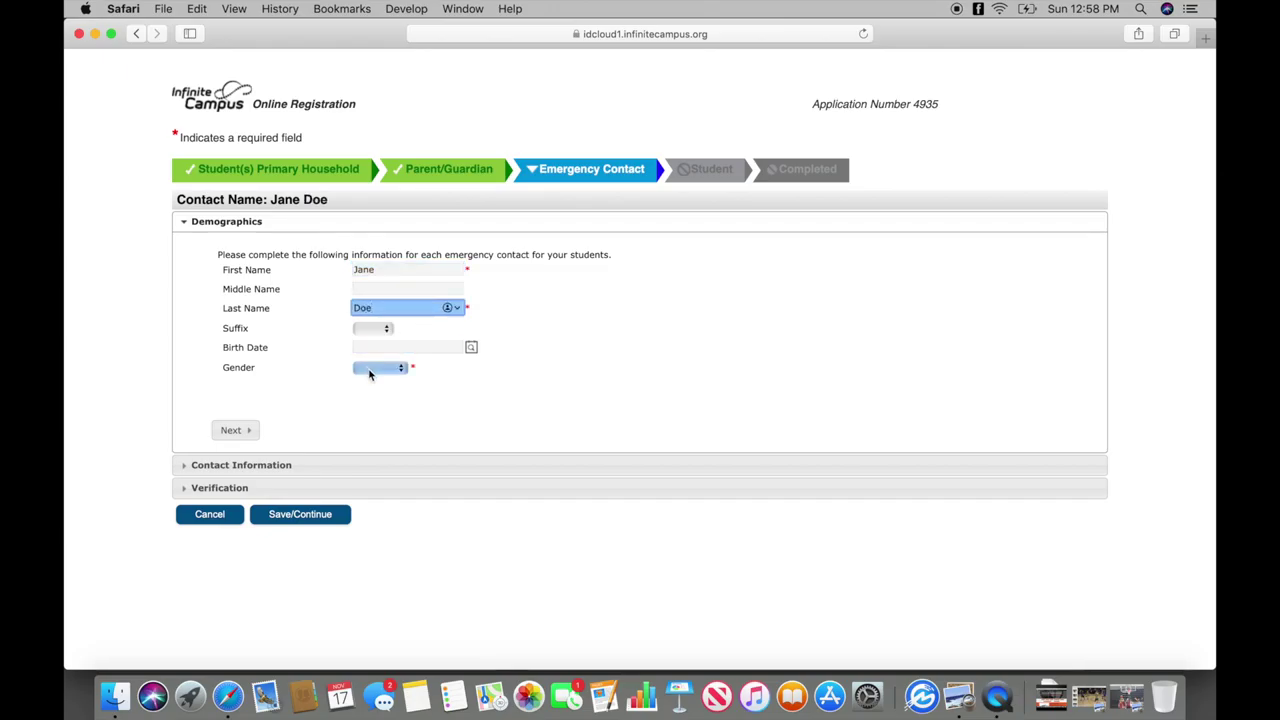
pyautogui.click(378, 367)
pyautogui.click(374, 412)
# Enter the contact's home phone, mark her as living at the household address, and save.
pyautogui.click(232, 430)
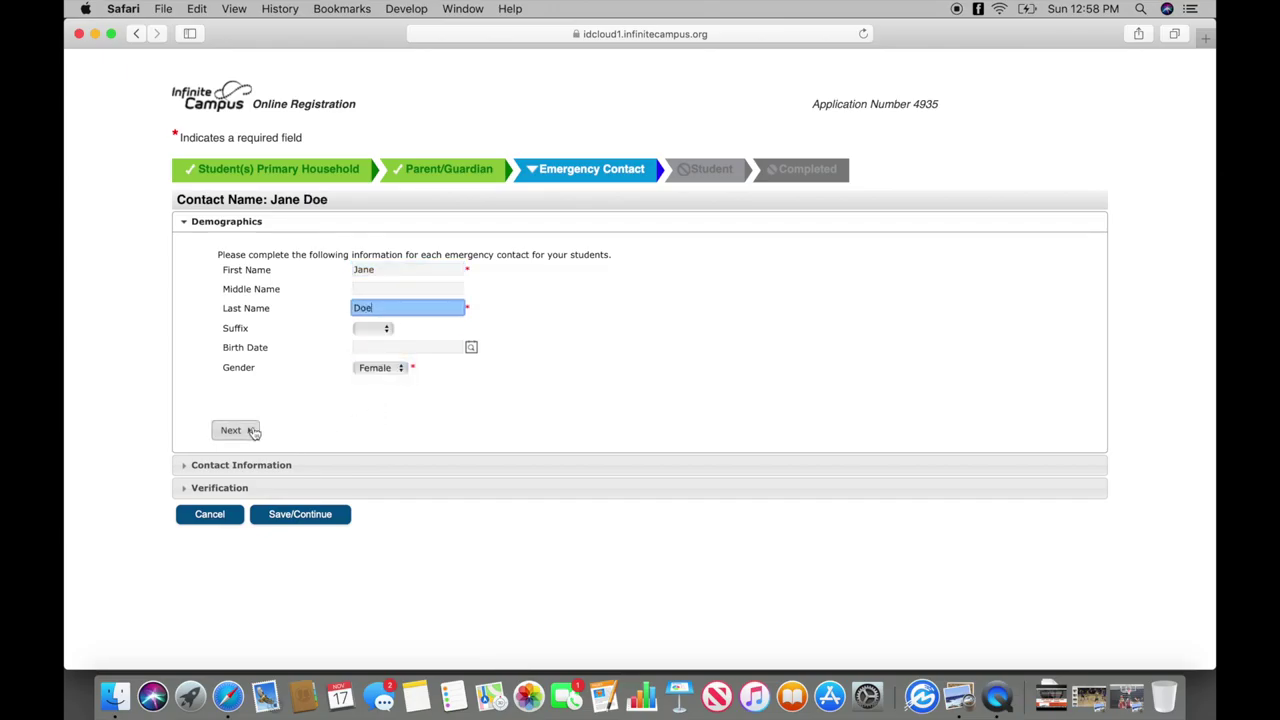
pyautogui.click(363, 165)
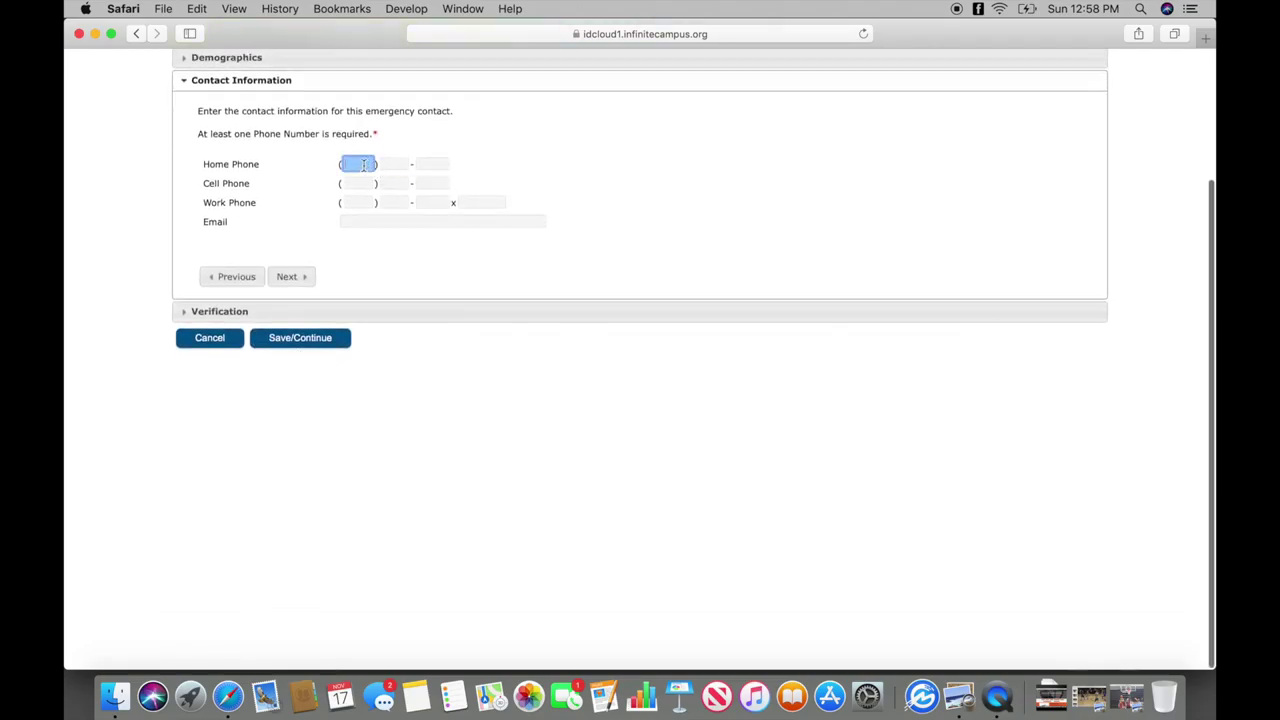
pyautogui.write('222) 222-2222')
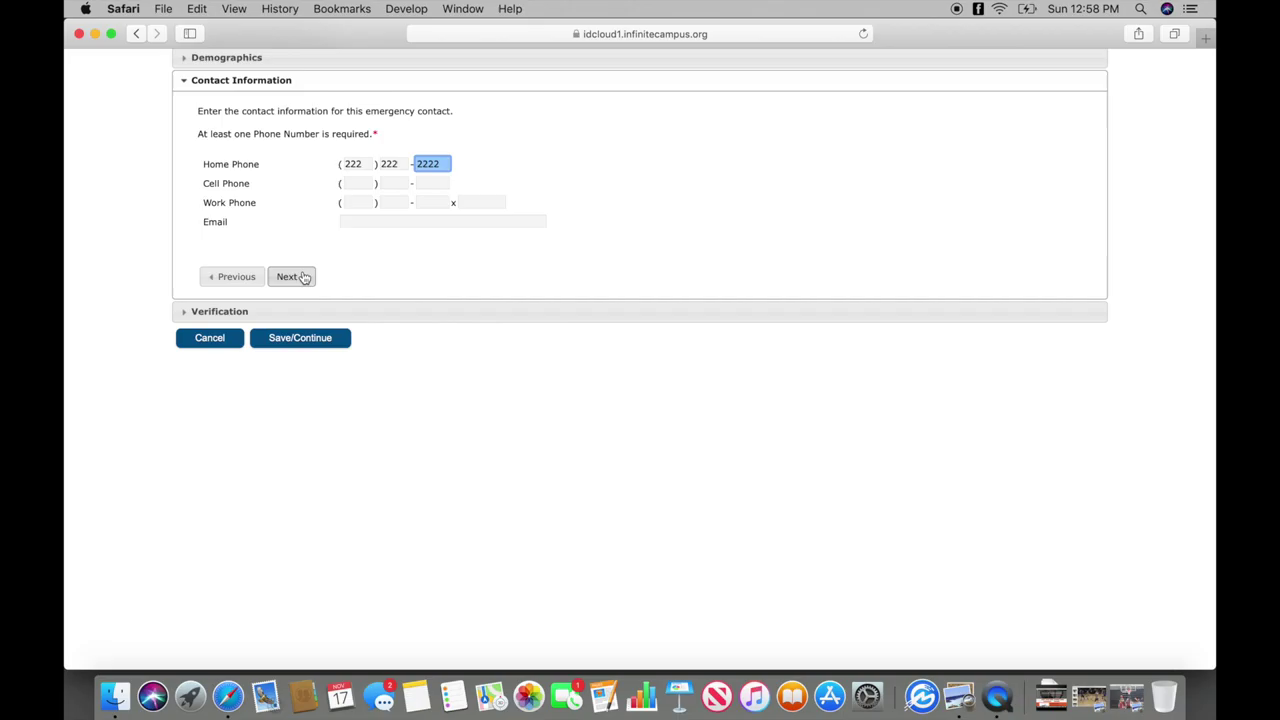
pyautogui.click(300, 277)
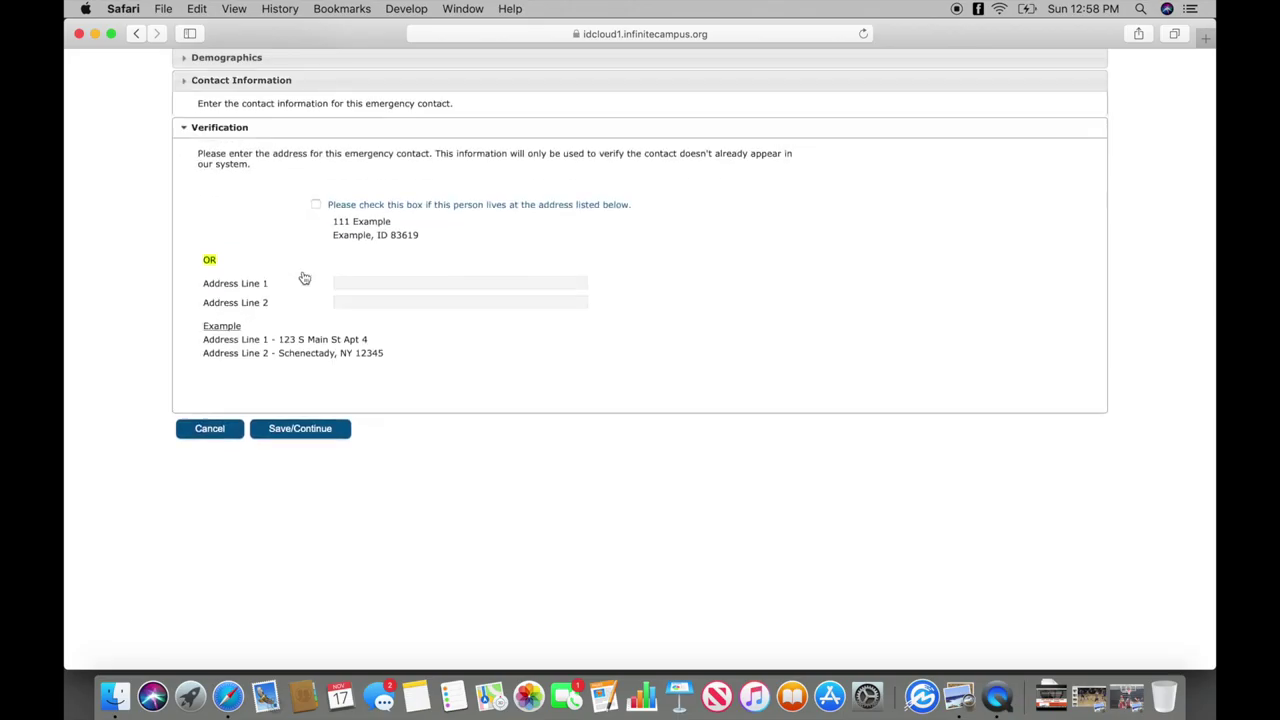
pyautogui.click(316, 182)
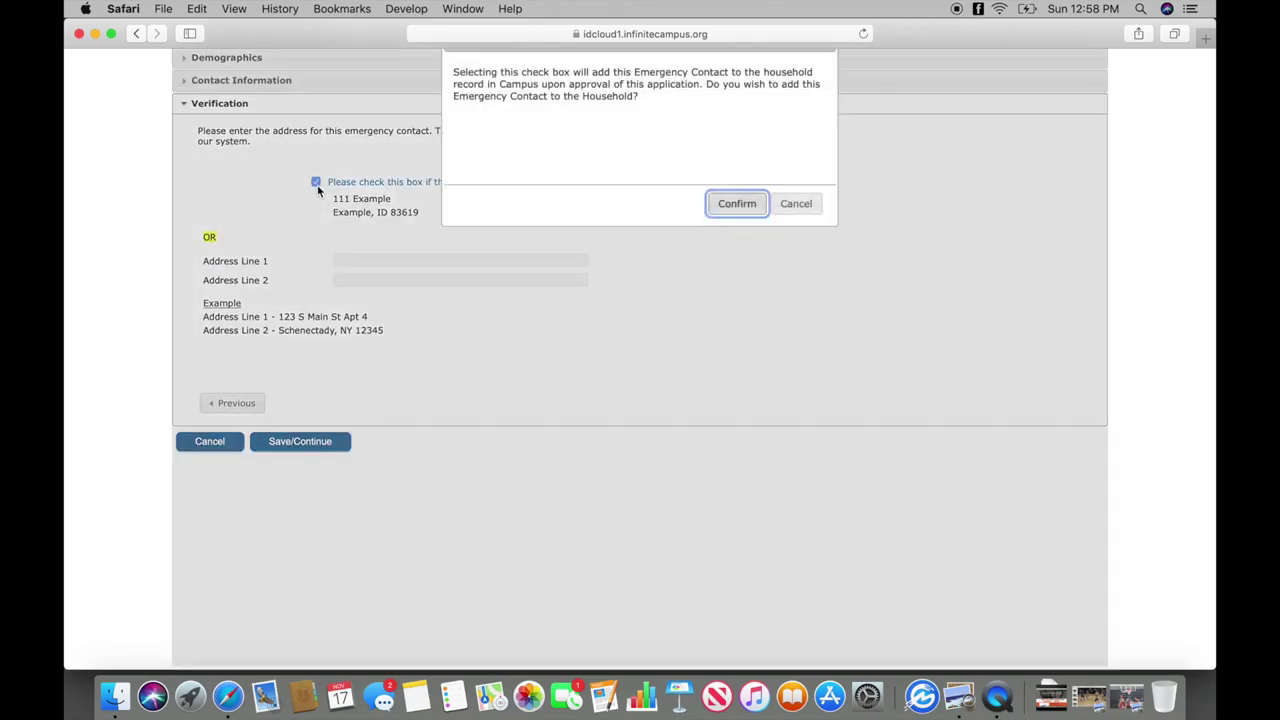
pyautogui.click(718, 206)
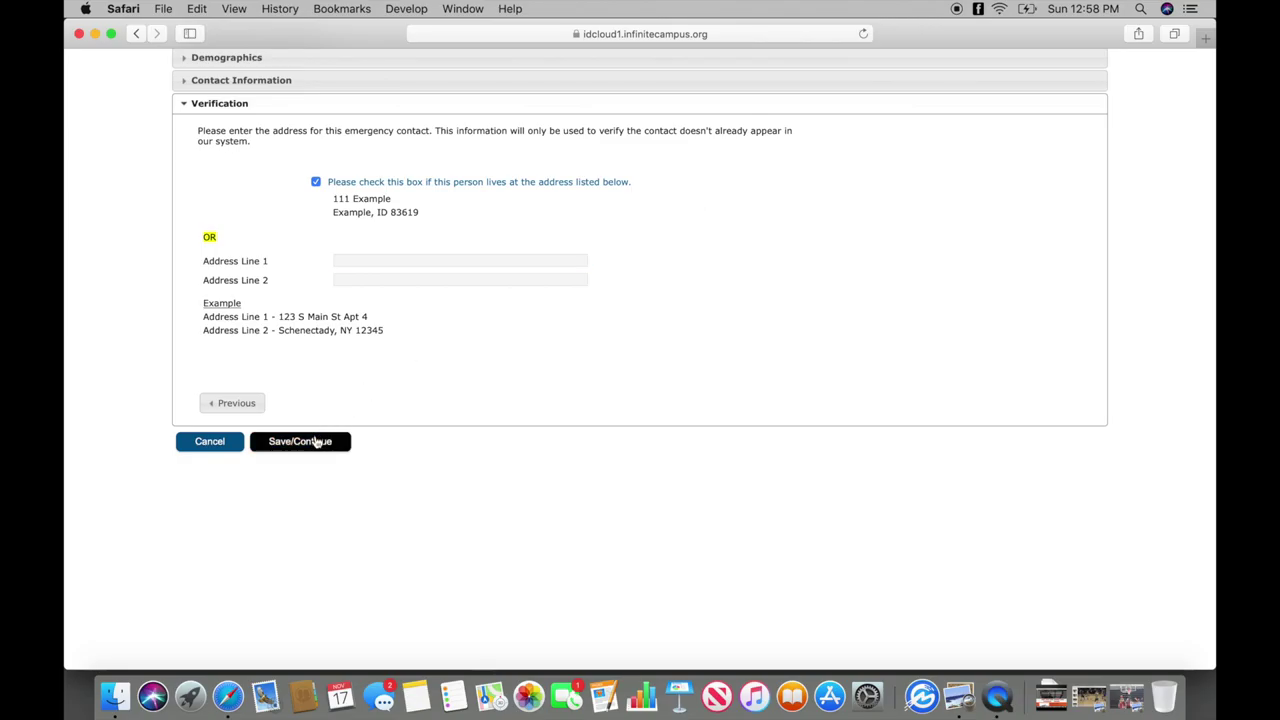
pyautogui.click(316, 441)
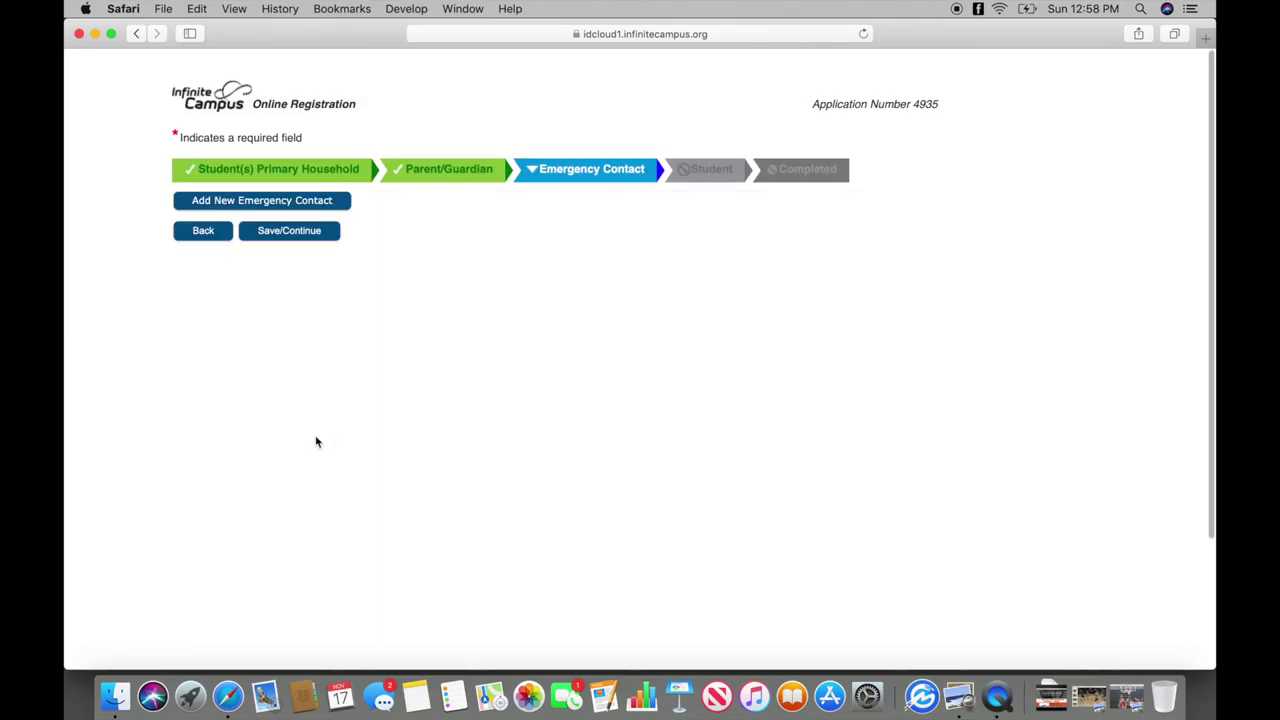
# Add a new student with first and last name and gender Male.
pyautogui.click(316, 443)
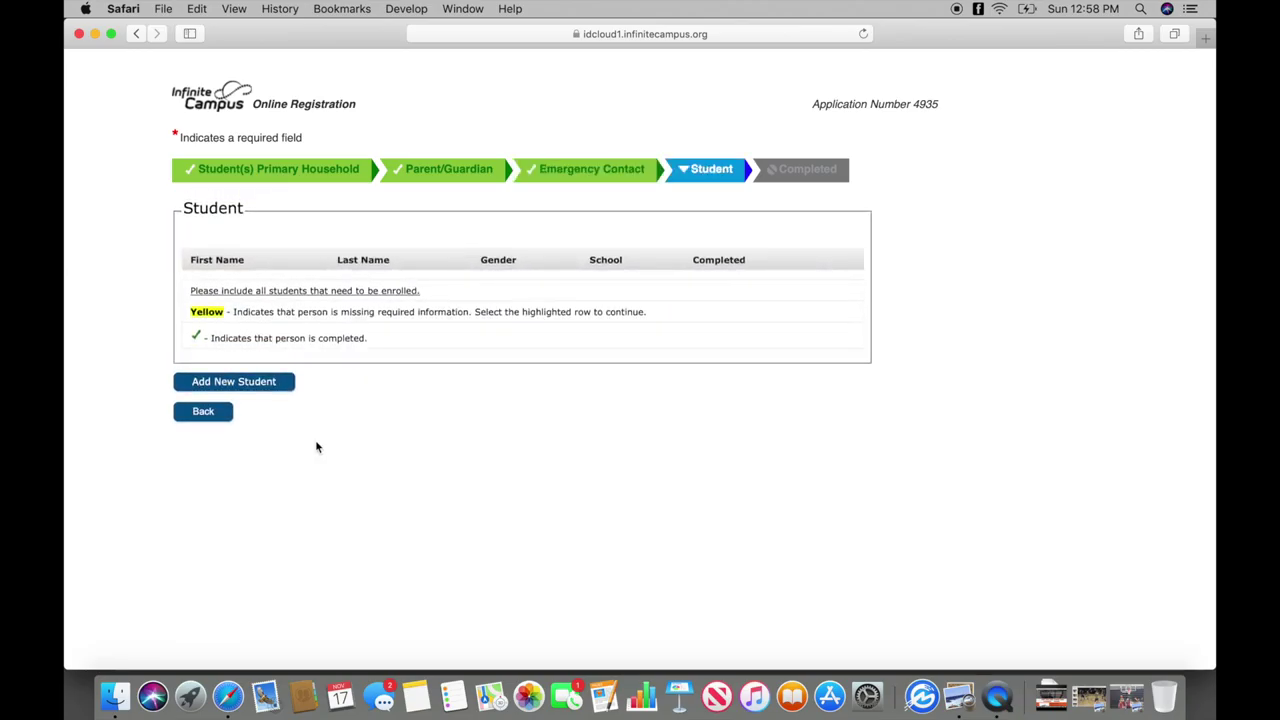
pyautogui.click(268, 388)
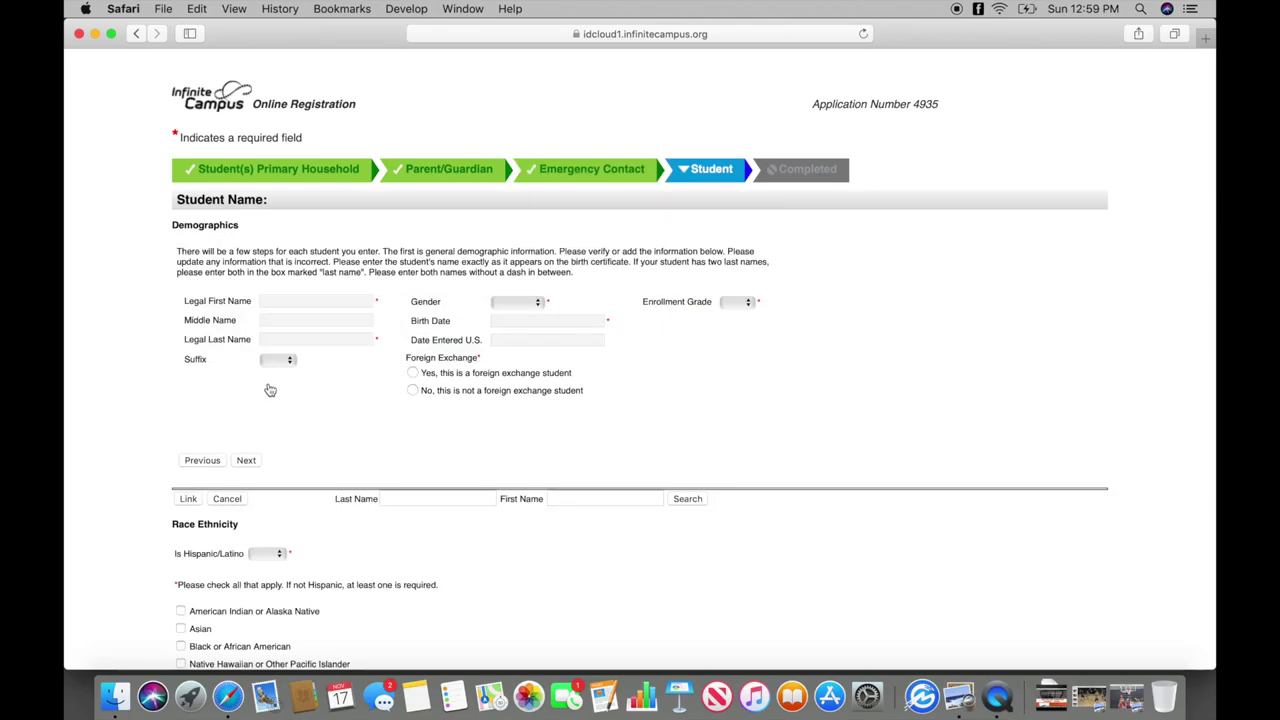
pyautogui.click(308, 298)
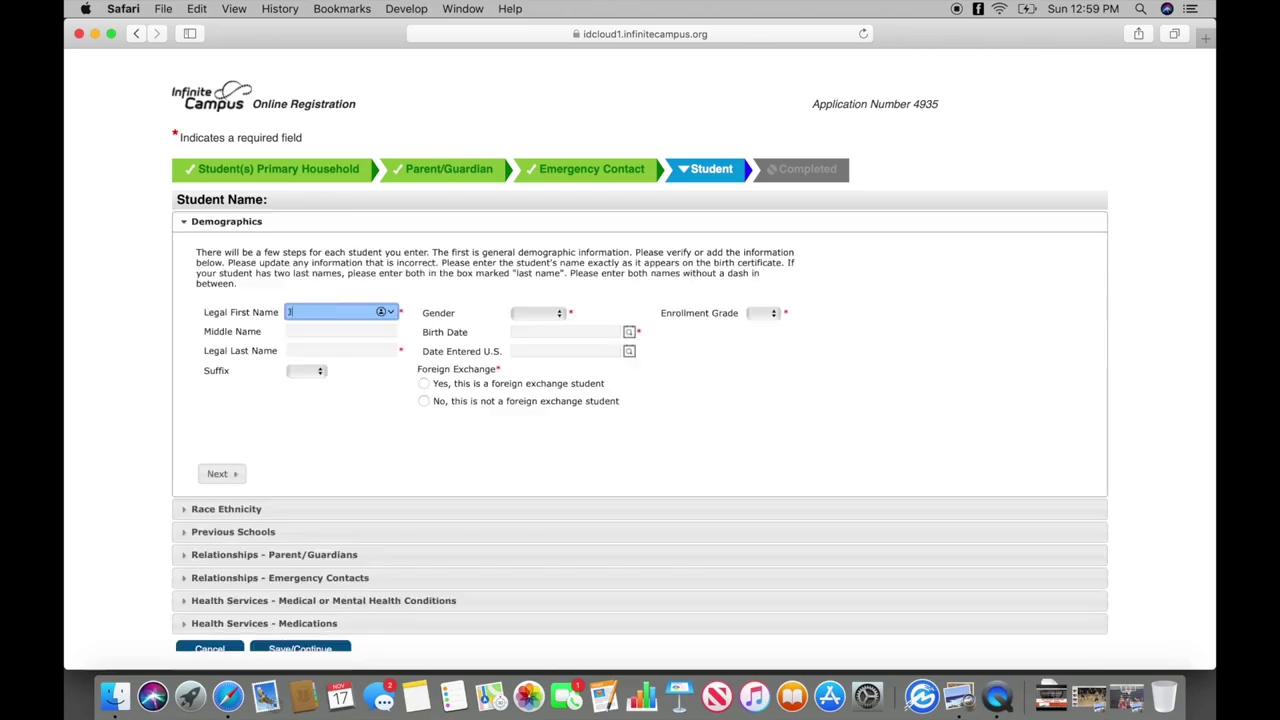
pyautogui.write('Joe')
pyautogui.click(311, 350)
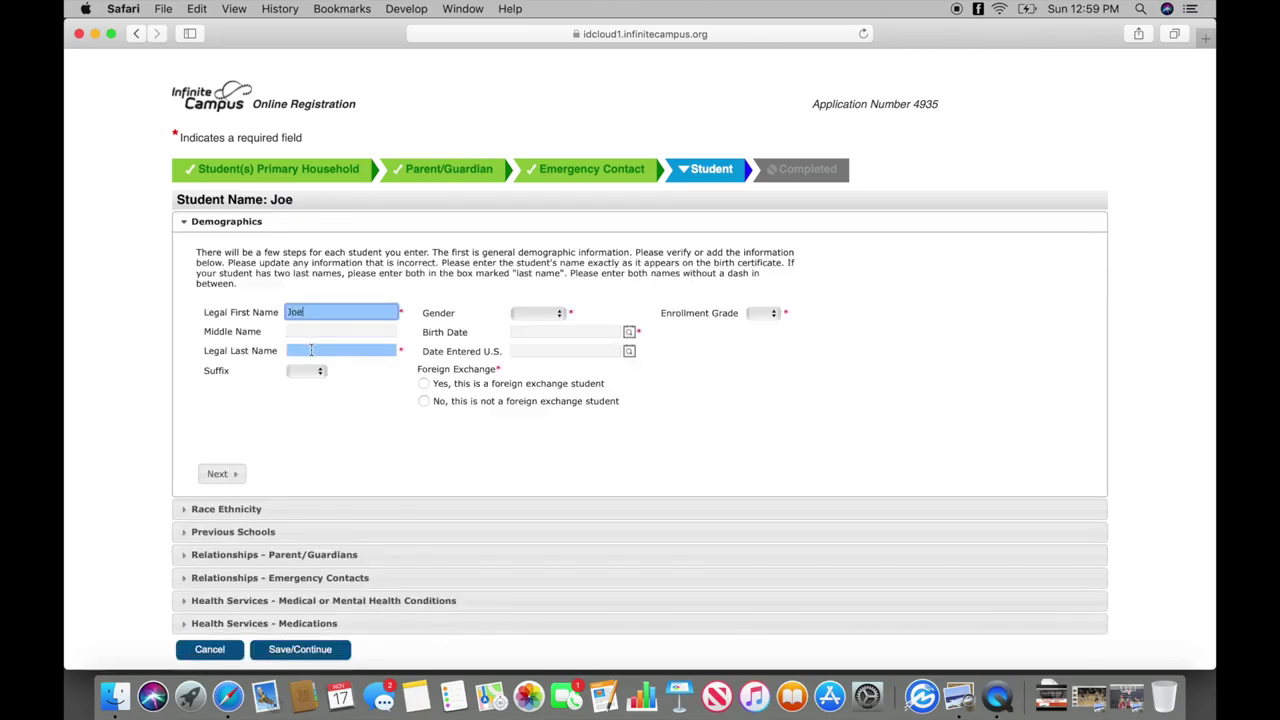
pyautogui.write('Doe')
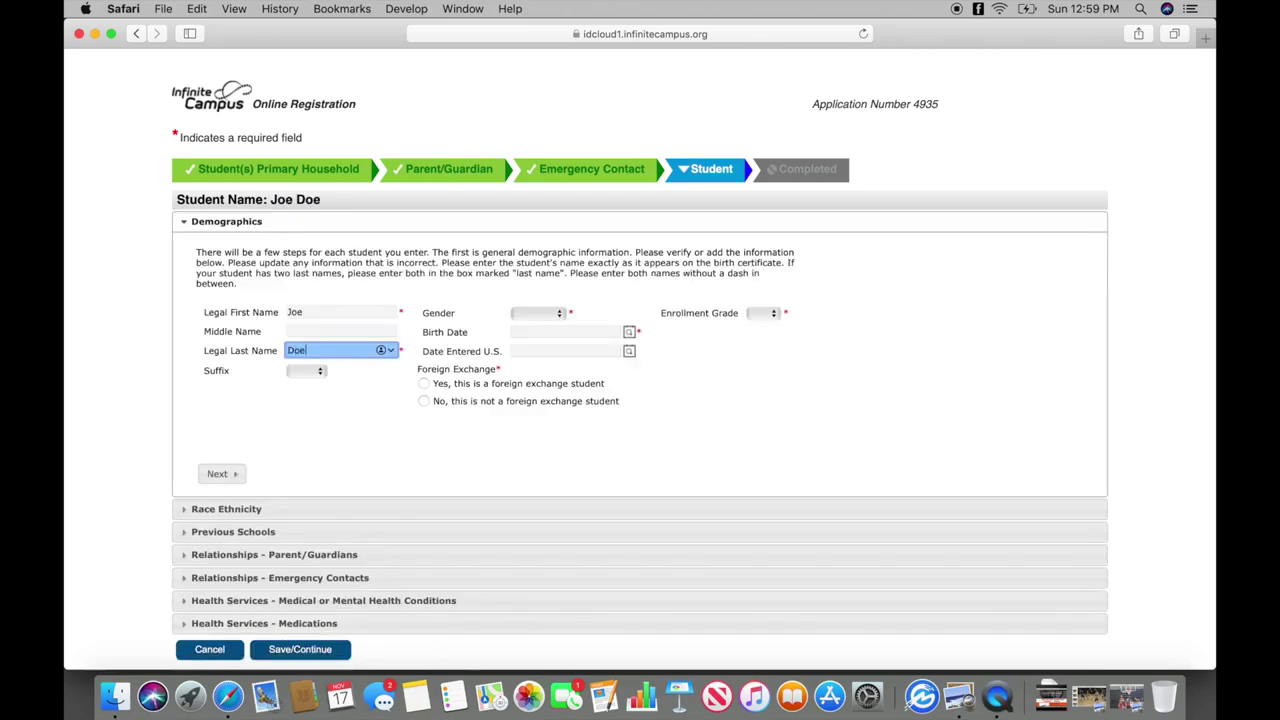
pyautogui.click(516, 313)
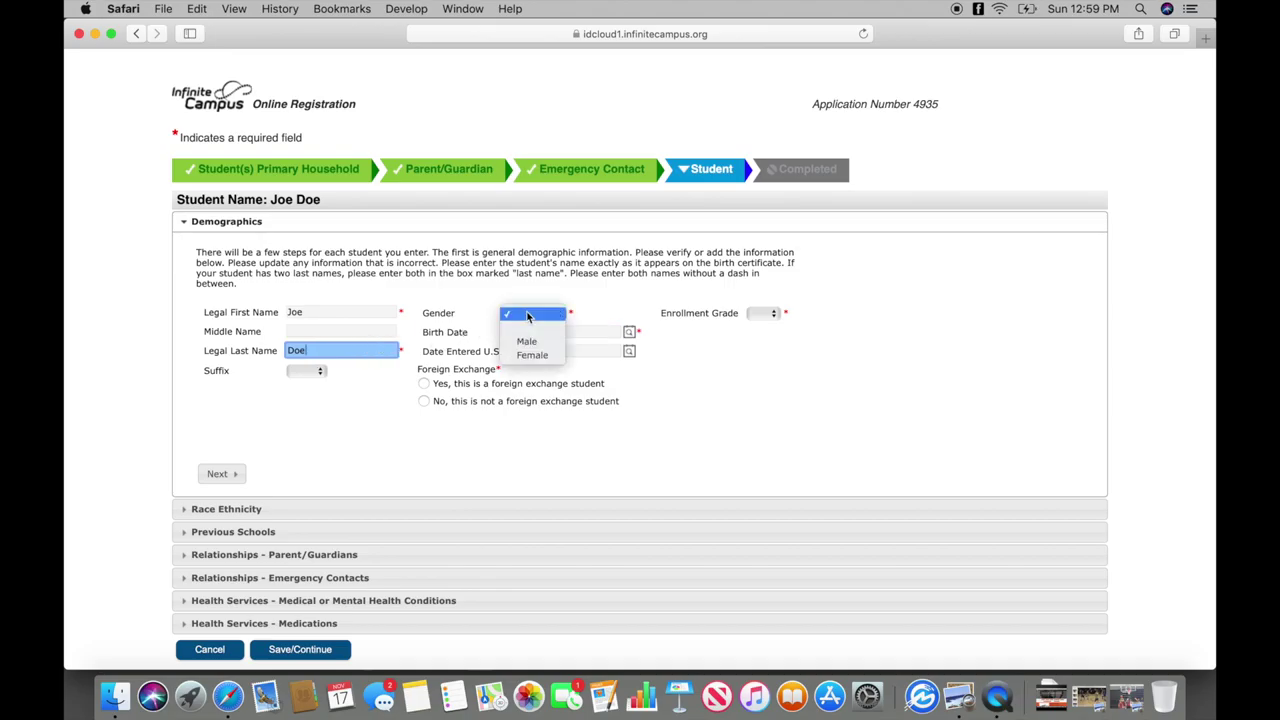
pyautogui.click(526, 341)
# Enter the student's birth date, mark not foreign exchange, and set enrollment grade 11.
pyautogui.click(525, 333)
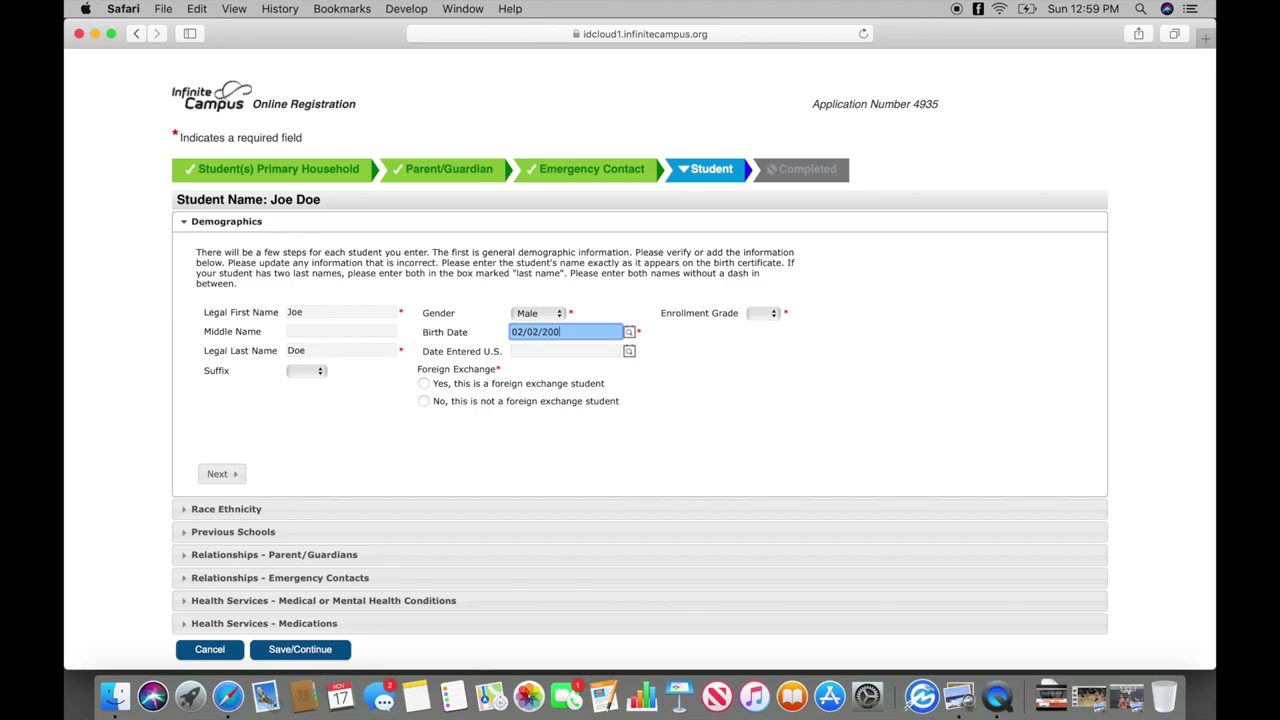
pyautogui.click(424, 401)
pyautogui.click(765, 313)
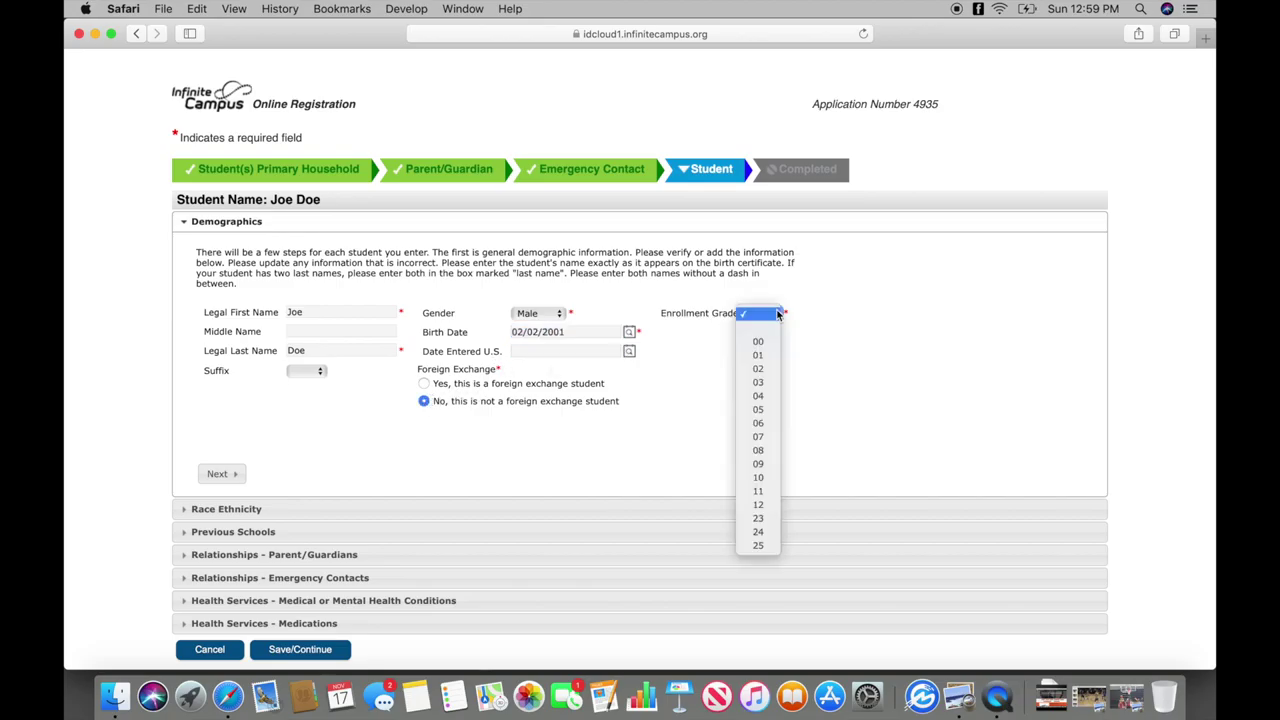
pyautogui.click(759, 490)
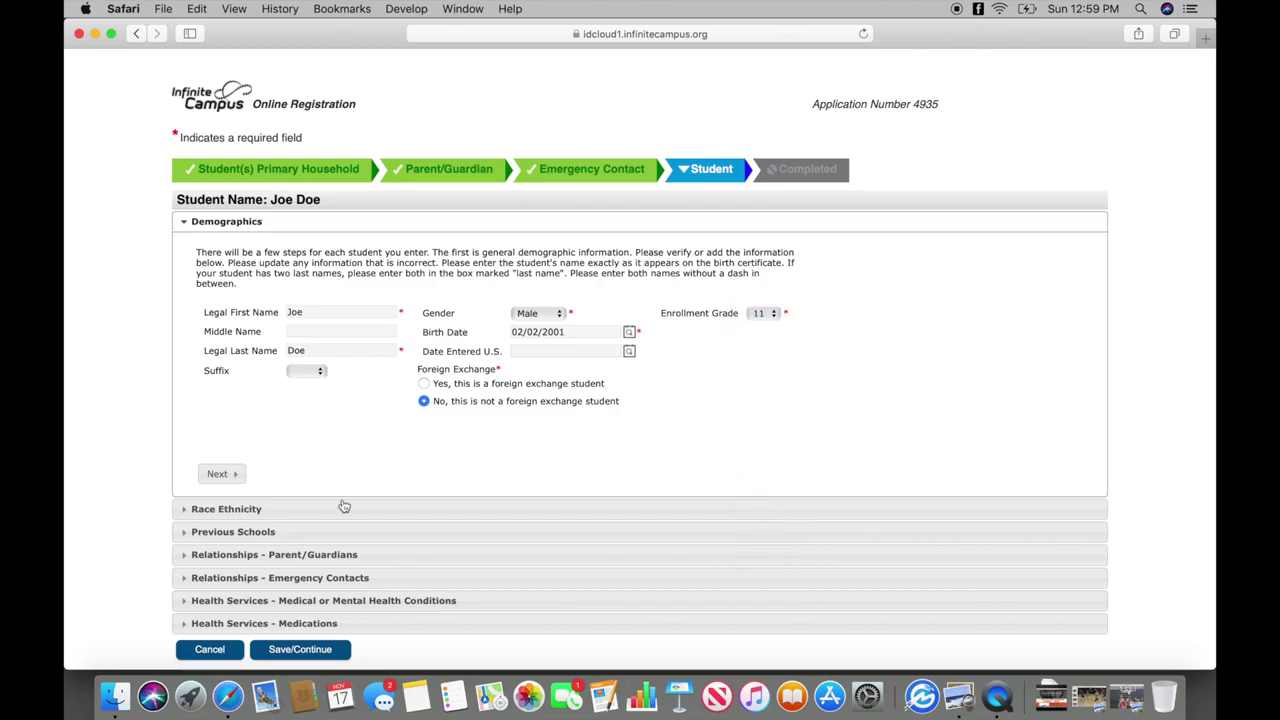
pyautogui.click(223, 474)
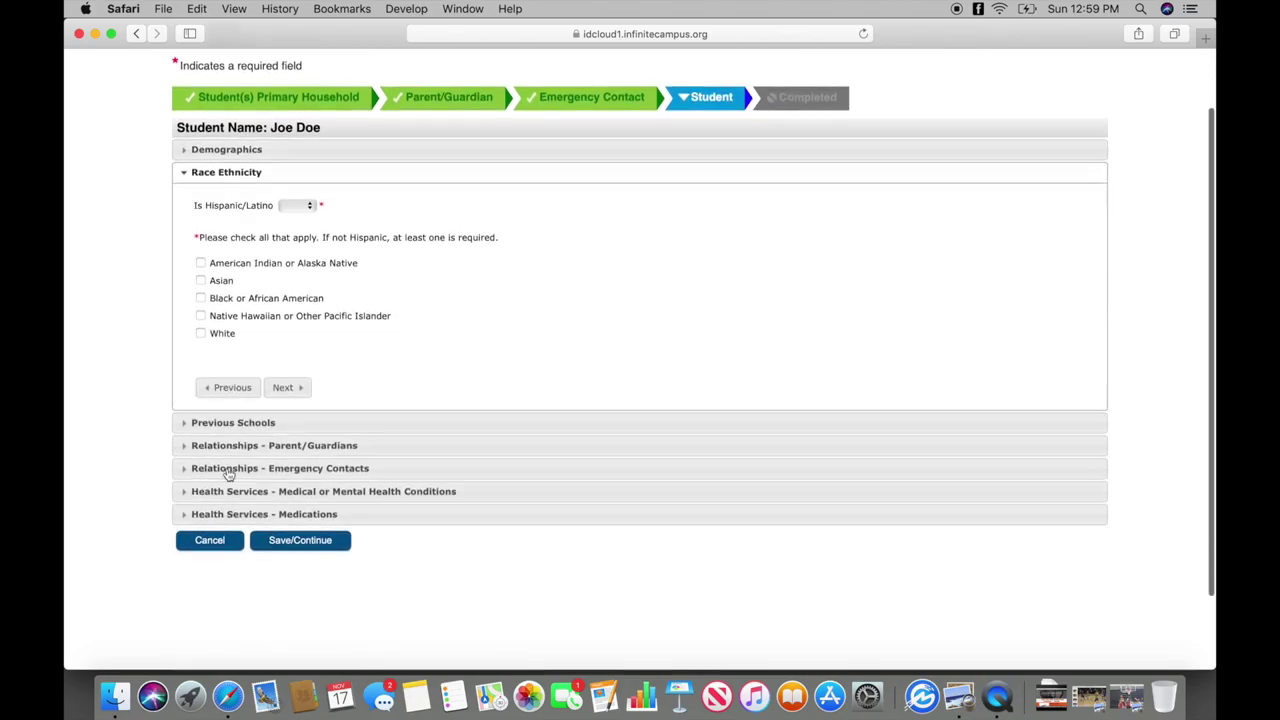
# Answer No to Hispanic/Latino and mark the student's race as White.
pyautogui.scroll(-2, 228, 474)
pyautogui.click(300, 114)
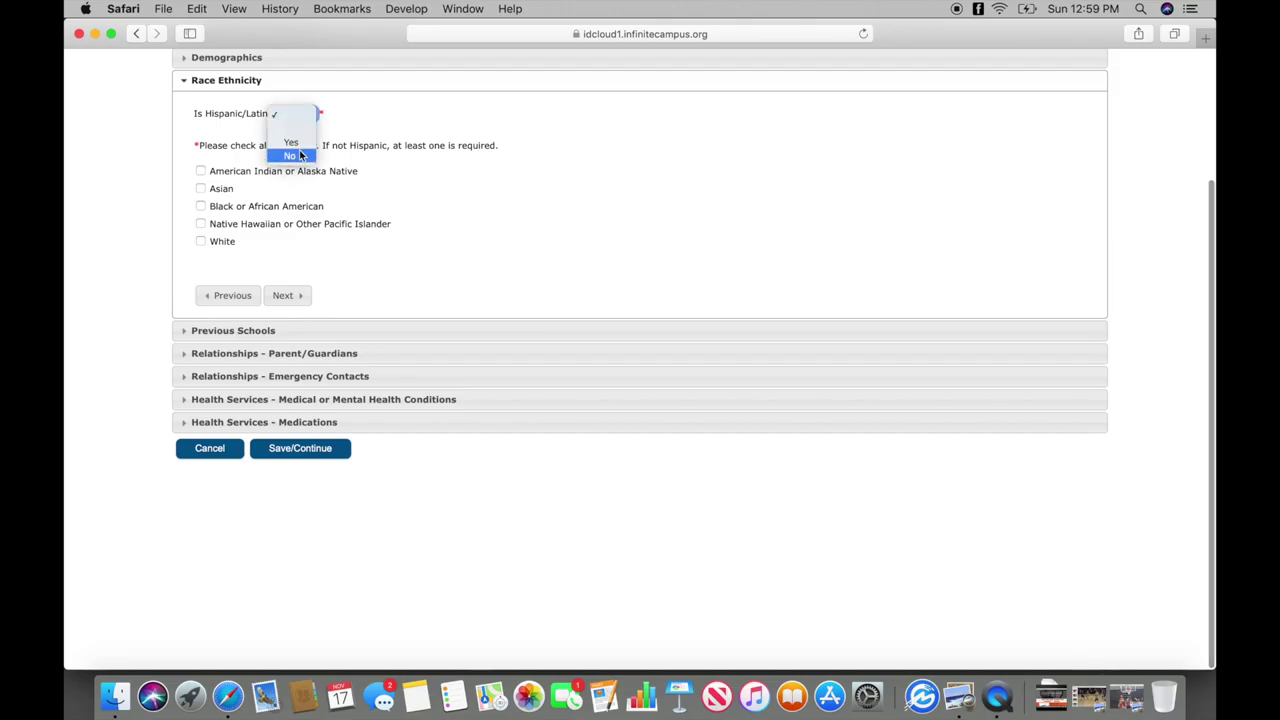
pyautogui.click(300, 155)
pyautogui.click(200, 241)
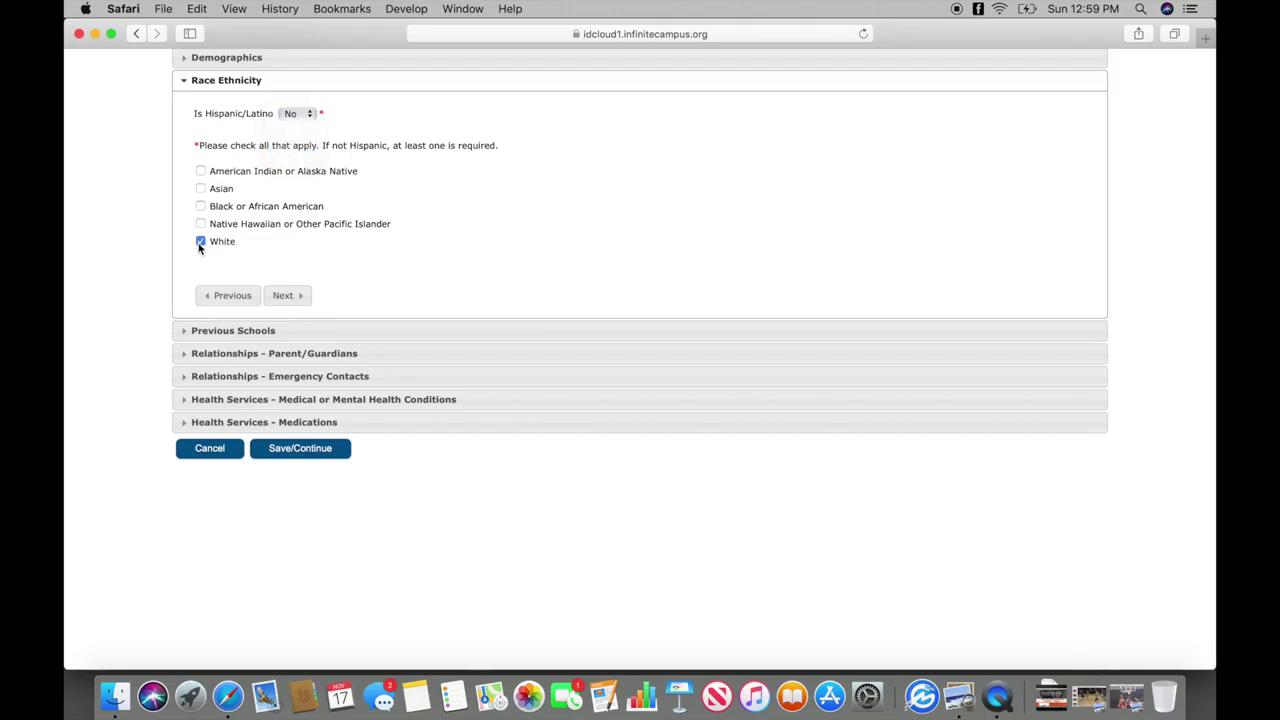
pyautogui.click(282, 294)
# Enter previous school Example in city Example with state IDAHO.
pyautogui.click(382, 207)
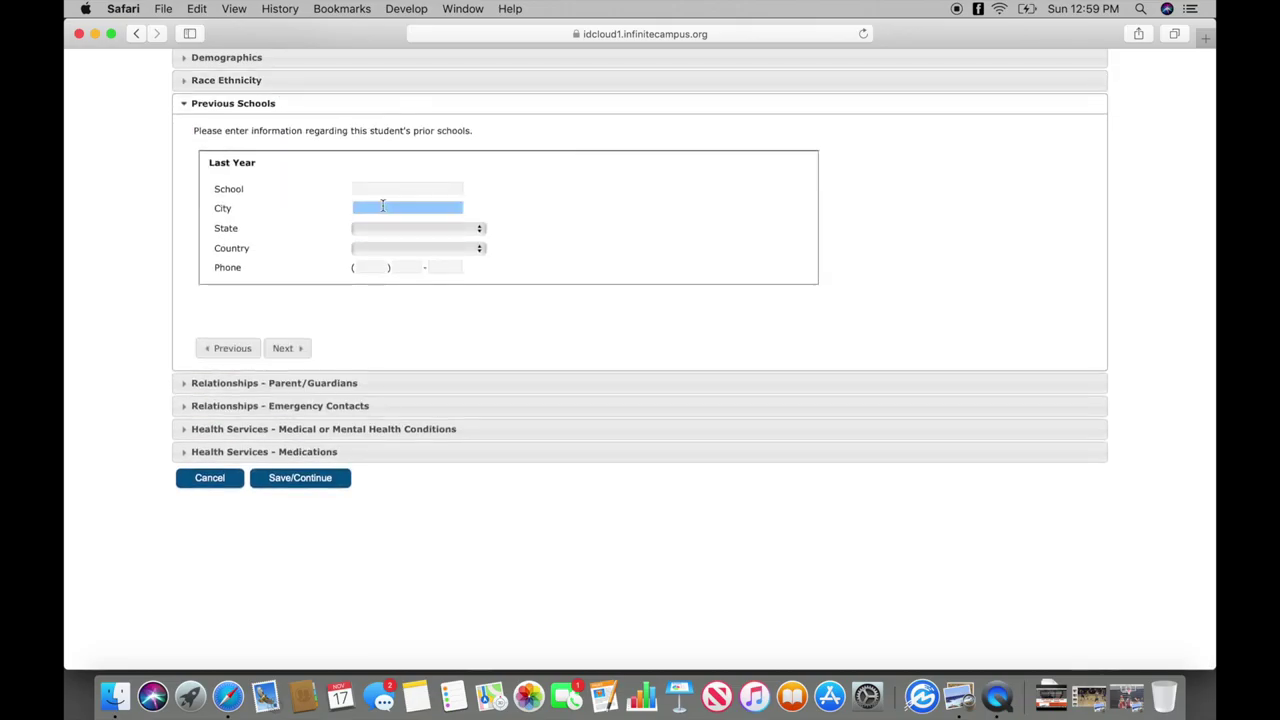
pyautogui.click(381, 189)
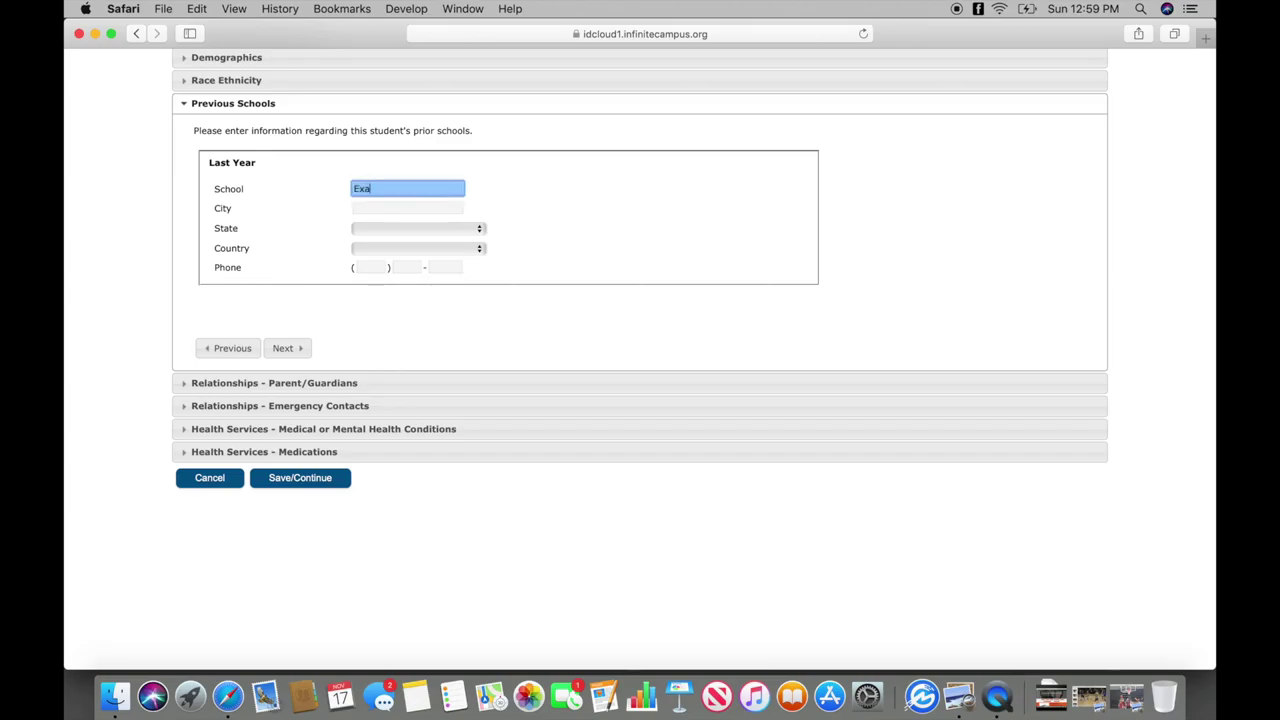
pyautogui.click(390, 205)
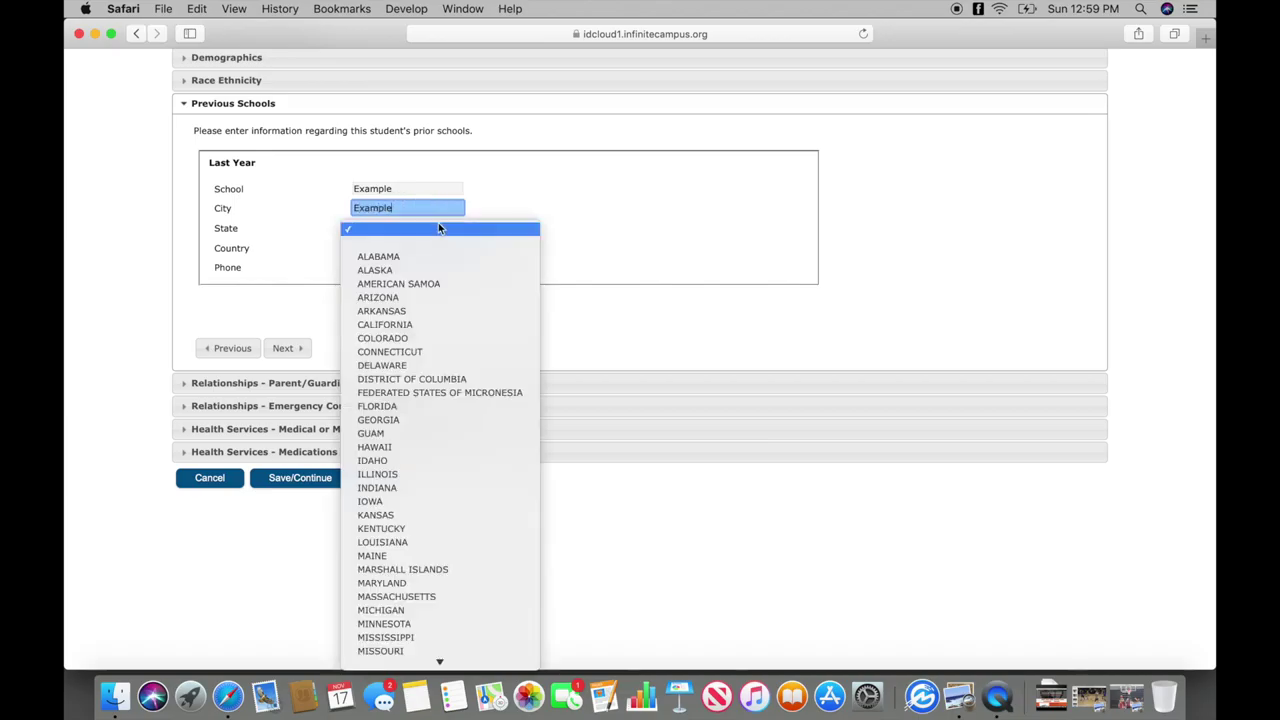
pyautogui.click(380, 463)
# Choose United States as the school's country and enter the school's phone number.
pyautogui.click(414, 250)
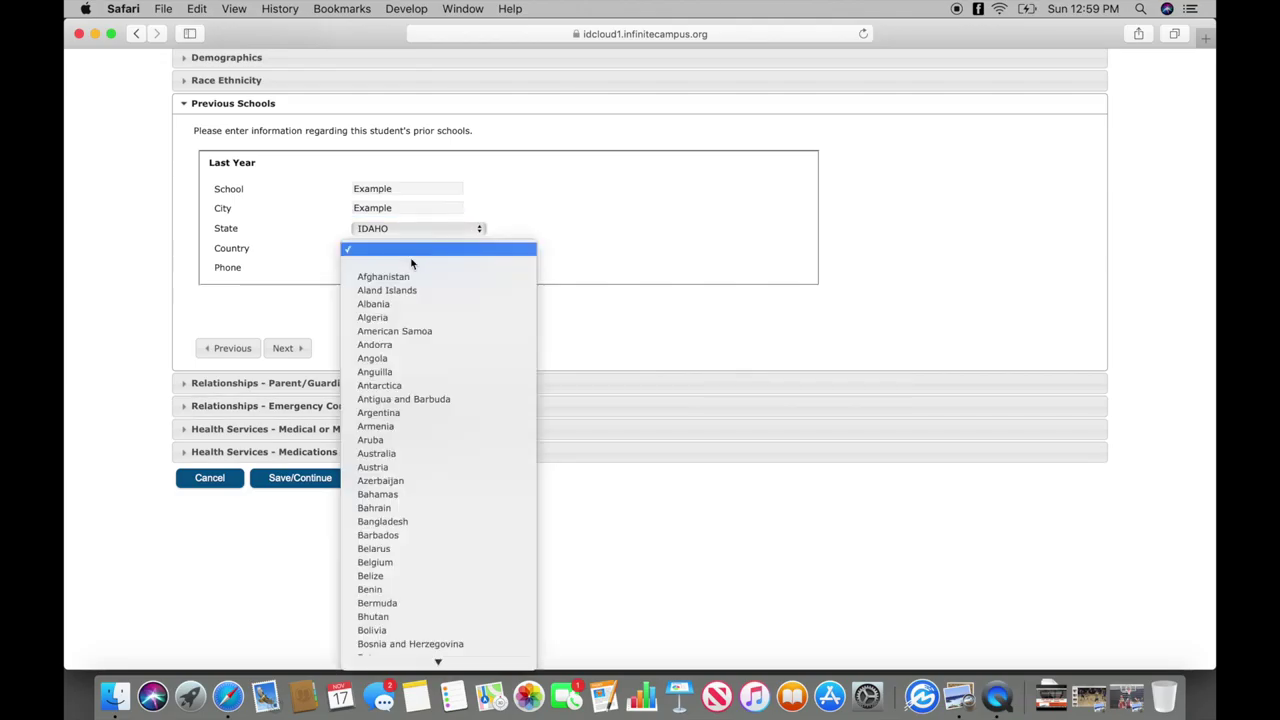
pyautogui.scroll(-15, 411, 370)
pyautogui.scroll(-20, 411, 373)
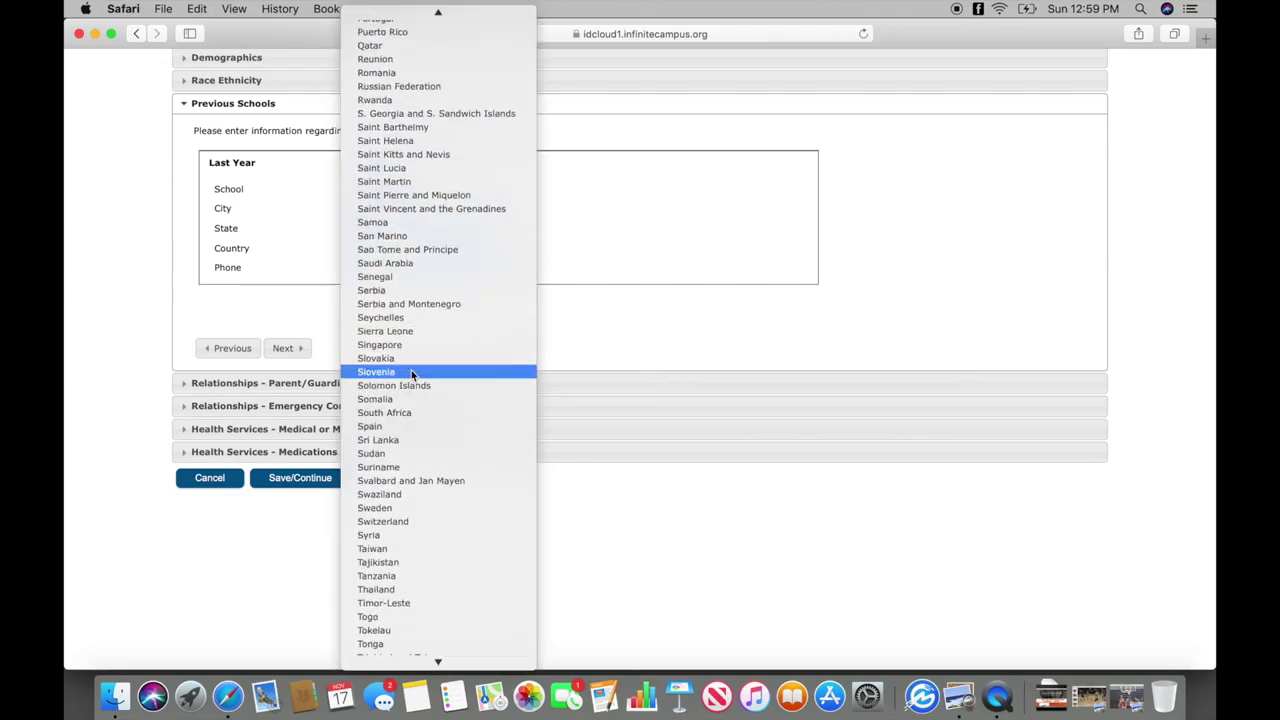
pyautogui.scroll(-10, 411, 373)
pyautogui.scroll(12, 411, 374)
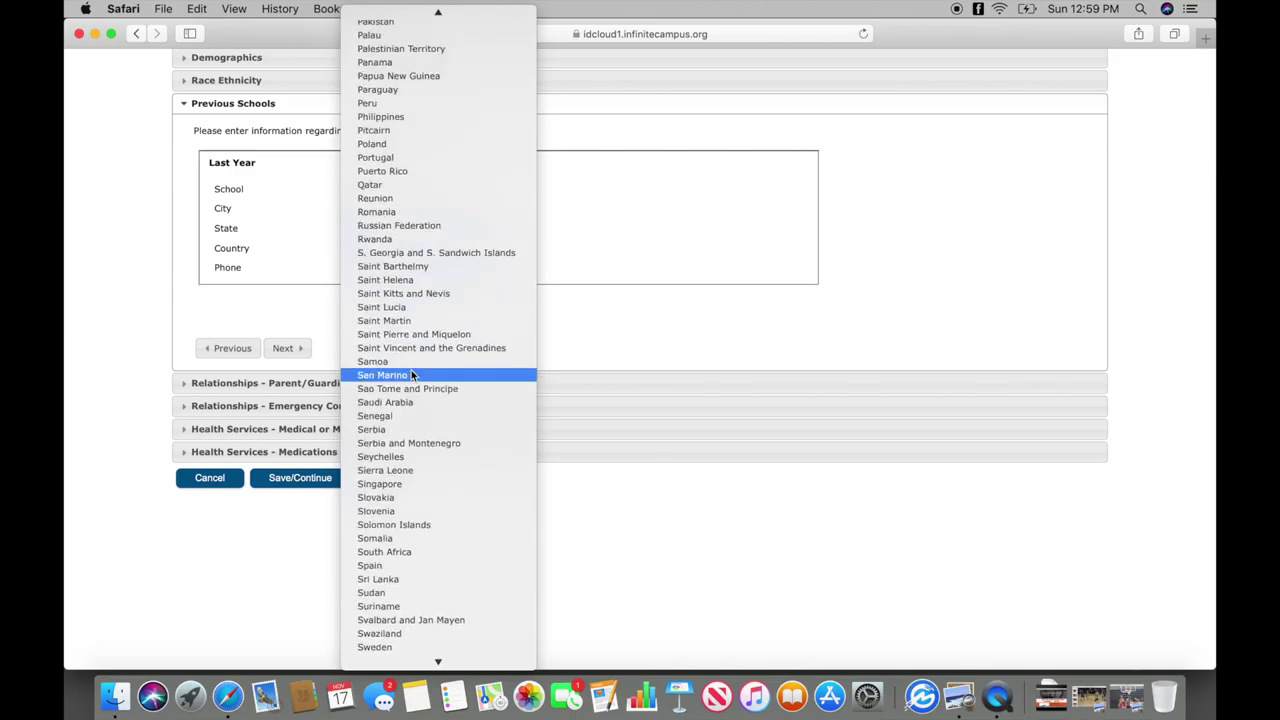
pyautogui.scroll(-10, 411, 374)
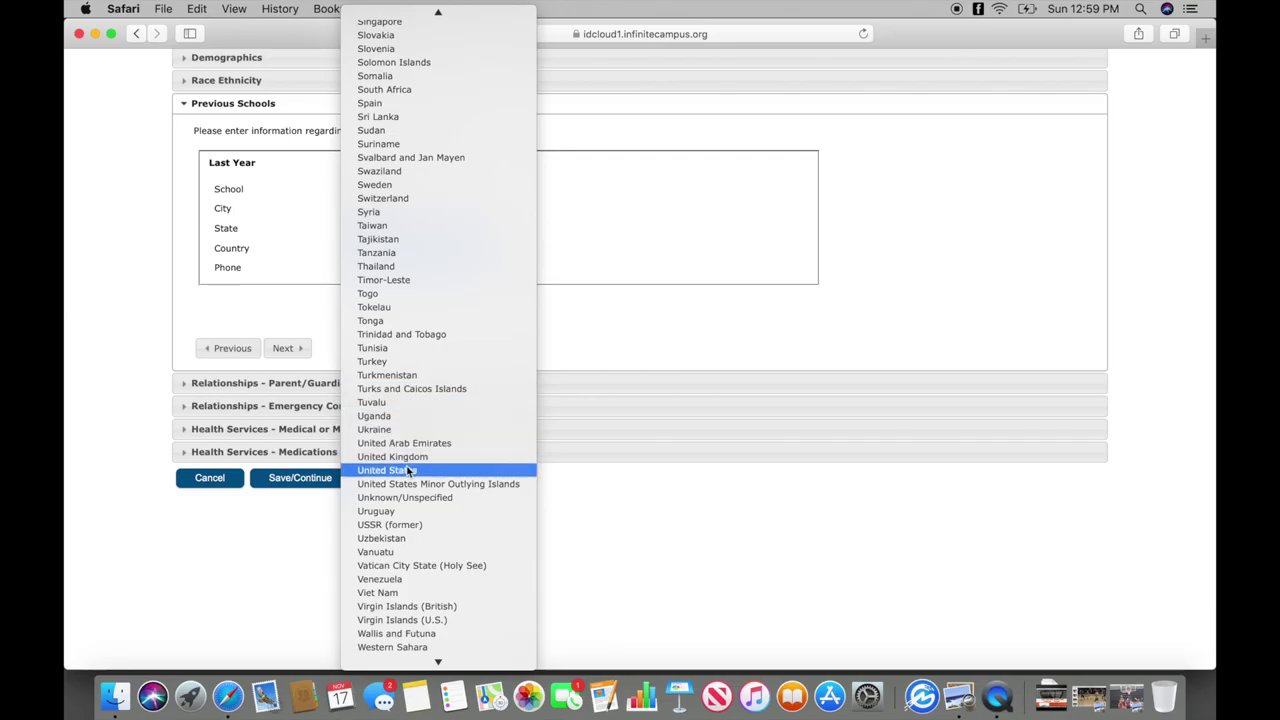
pyautogui.click(408, 470)
pyautogui.click(384, 266)
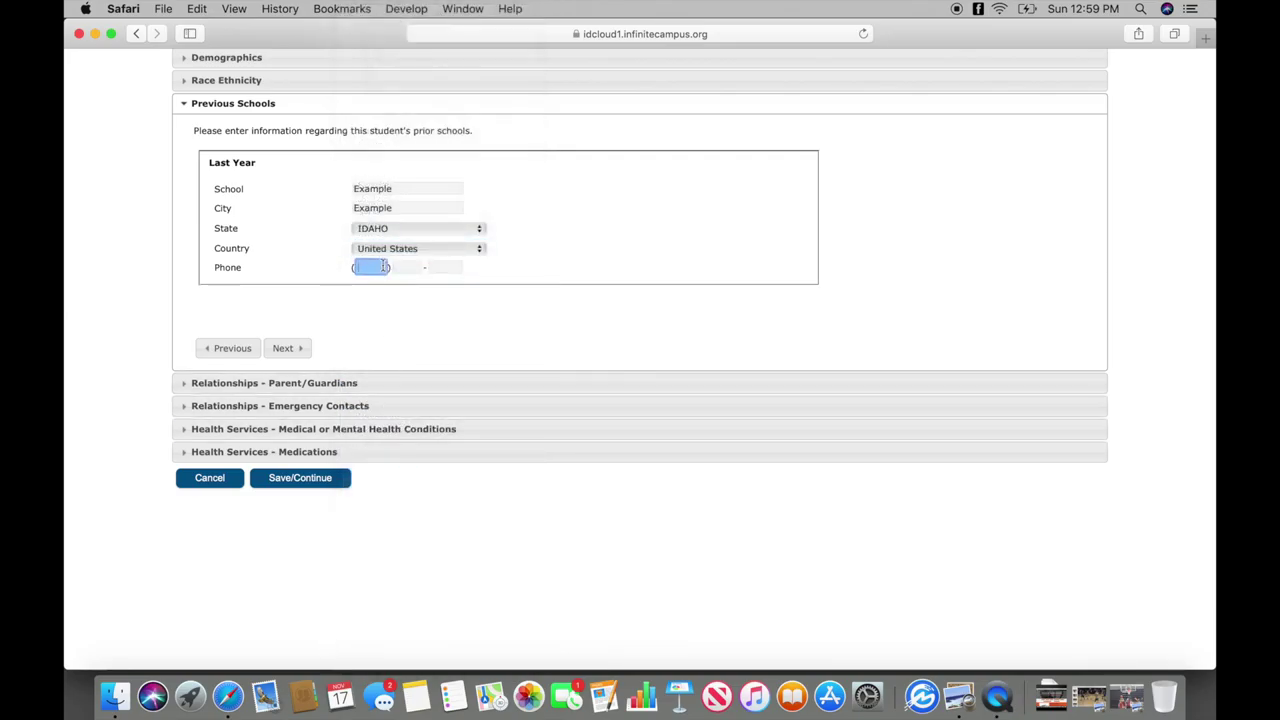
pyautogui.write('333) 333-')
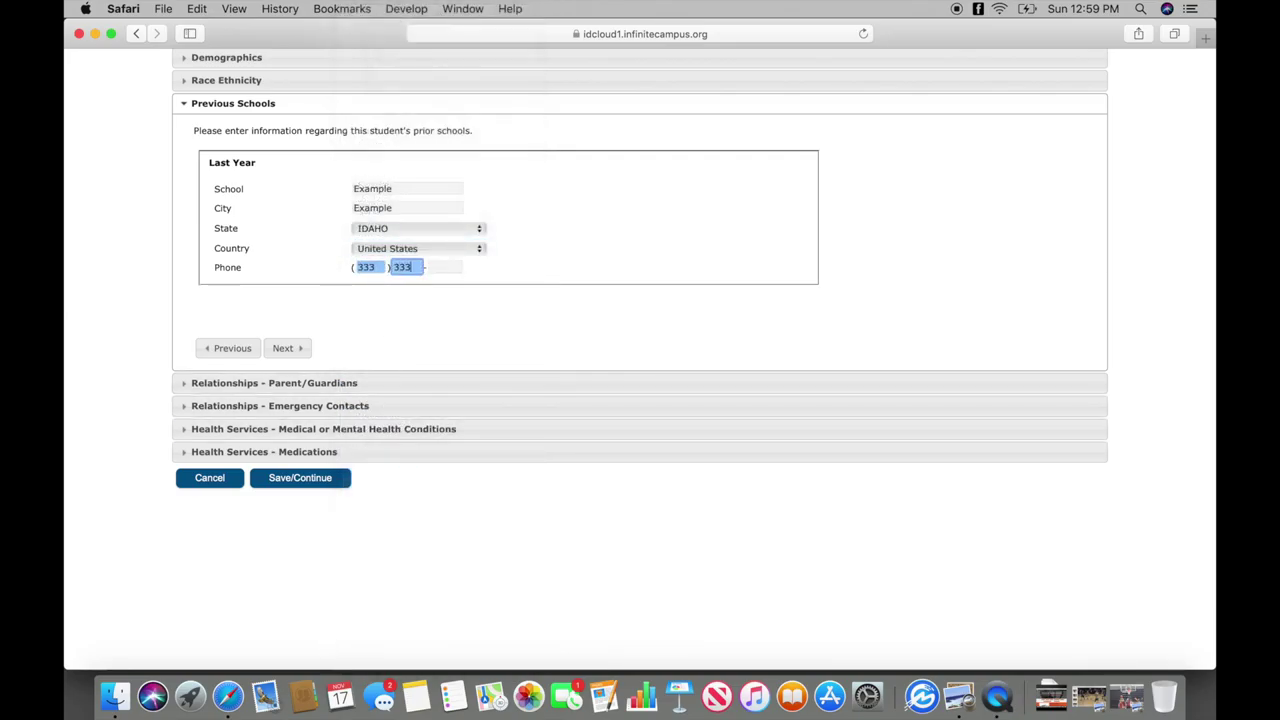
pyautogui.write('3333')
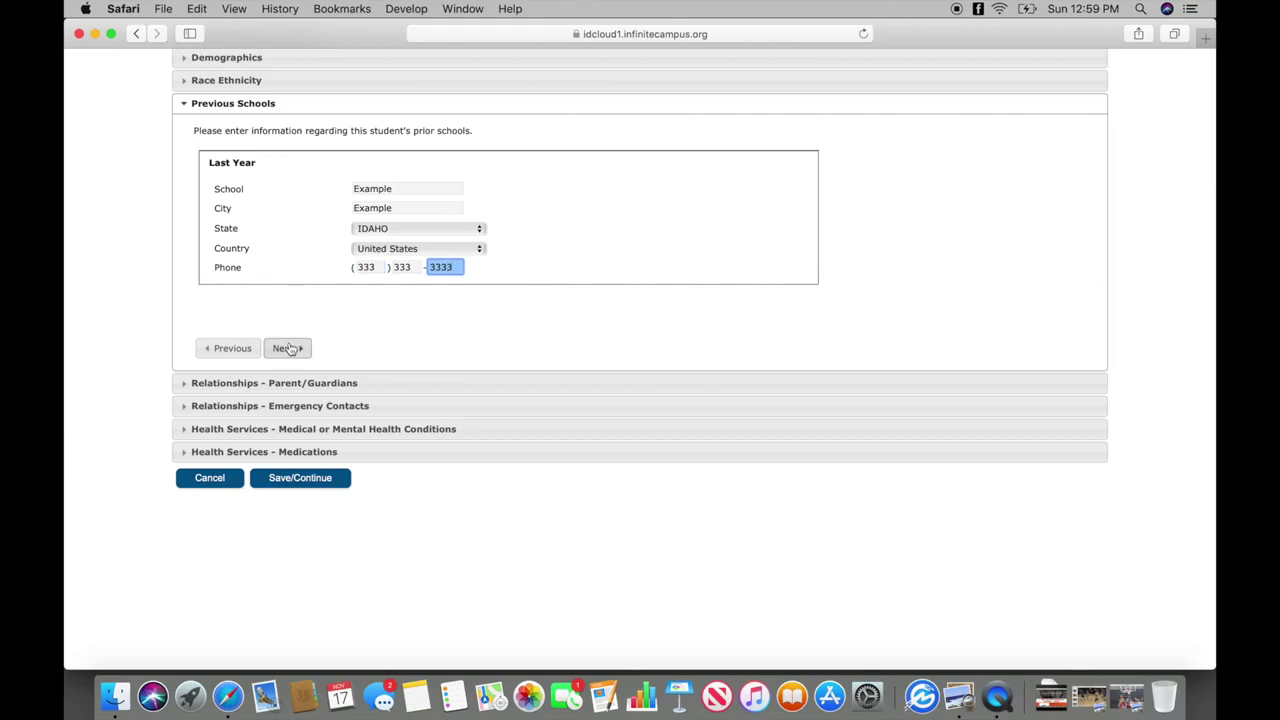
pyautogui.click(288, 348)
# Set the guardian's relationship to Father with contact sequence 1.
pyautogui.click(337, 208)
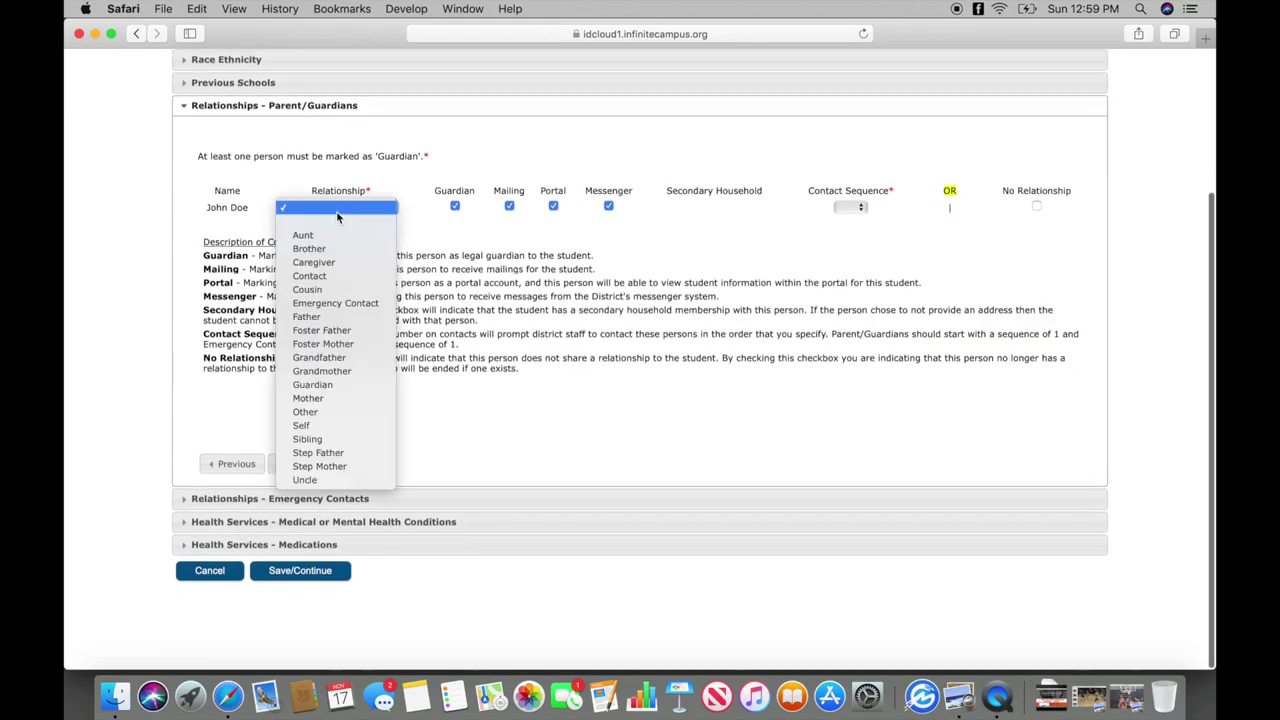
pyautogui.click(335, 316)
pyautogui.click(851, 207)
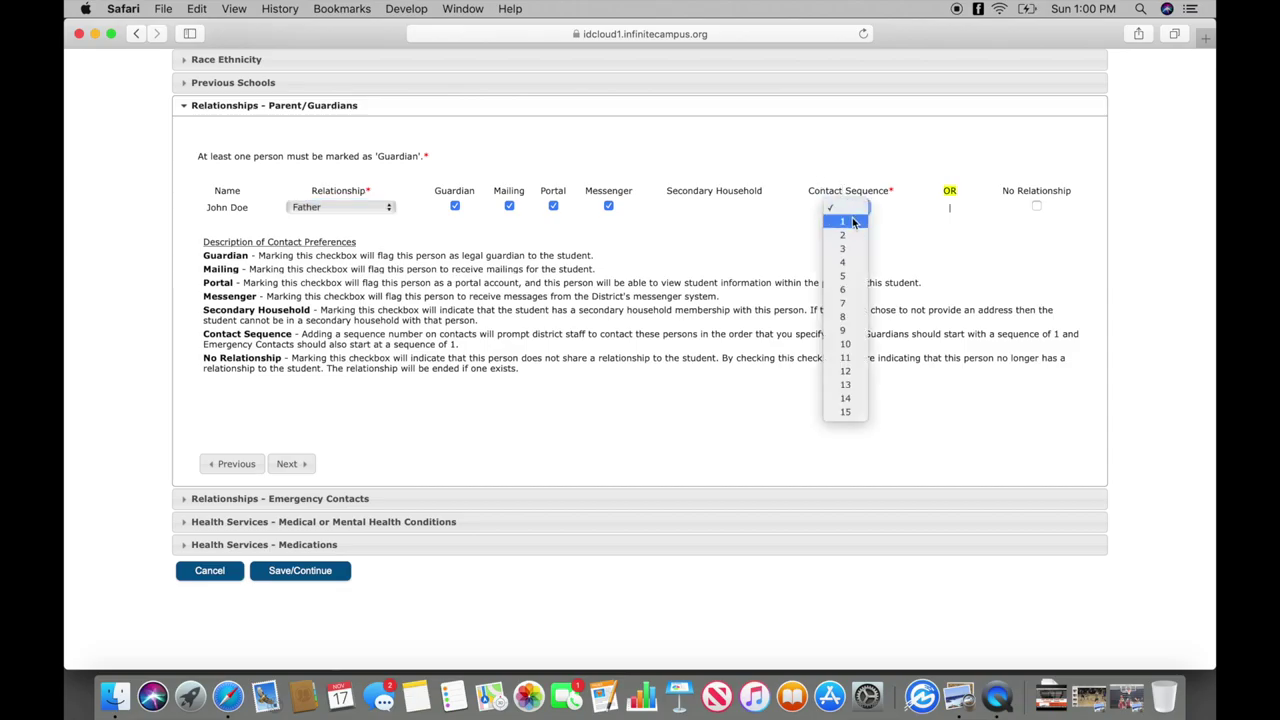
pyautogui.click(853, 222)
pyautogui.click(300, 463)
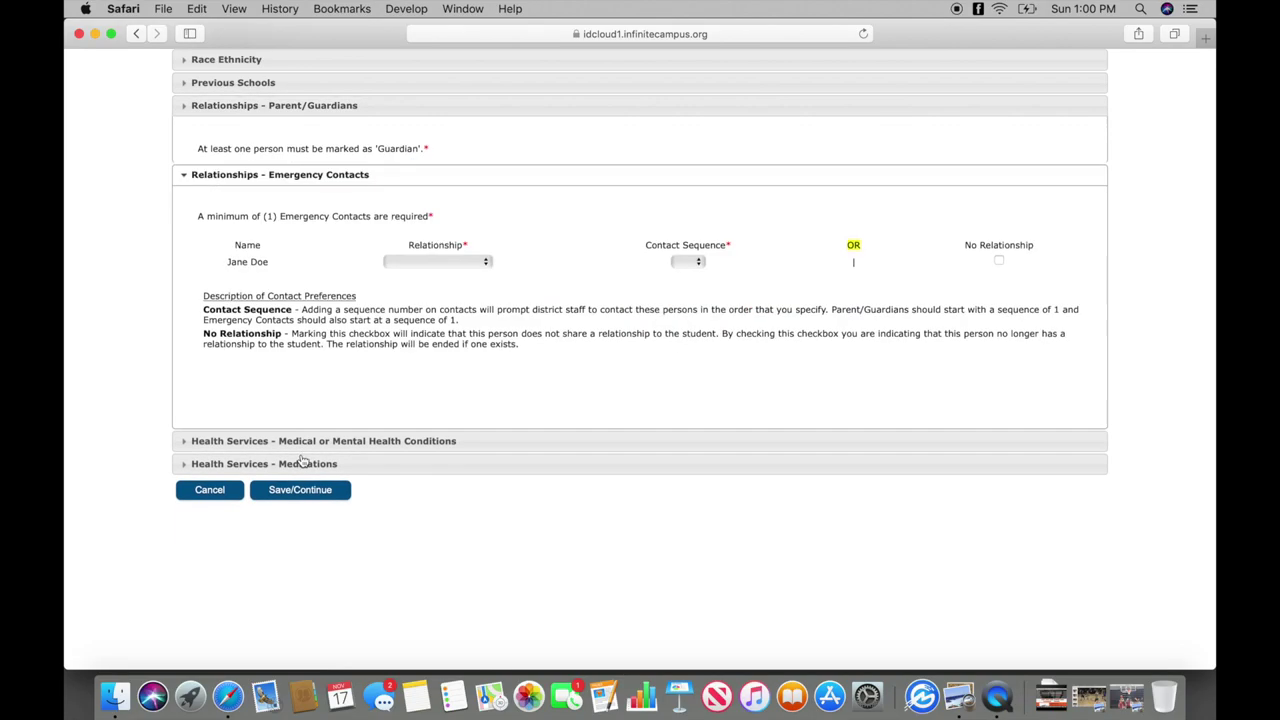
# Set the emergency contact's relationship to Mother with contact sequence 2.
pyautogui.click(426, 310)
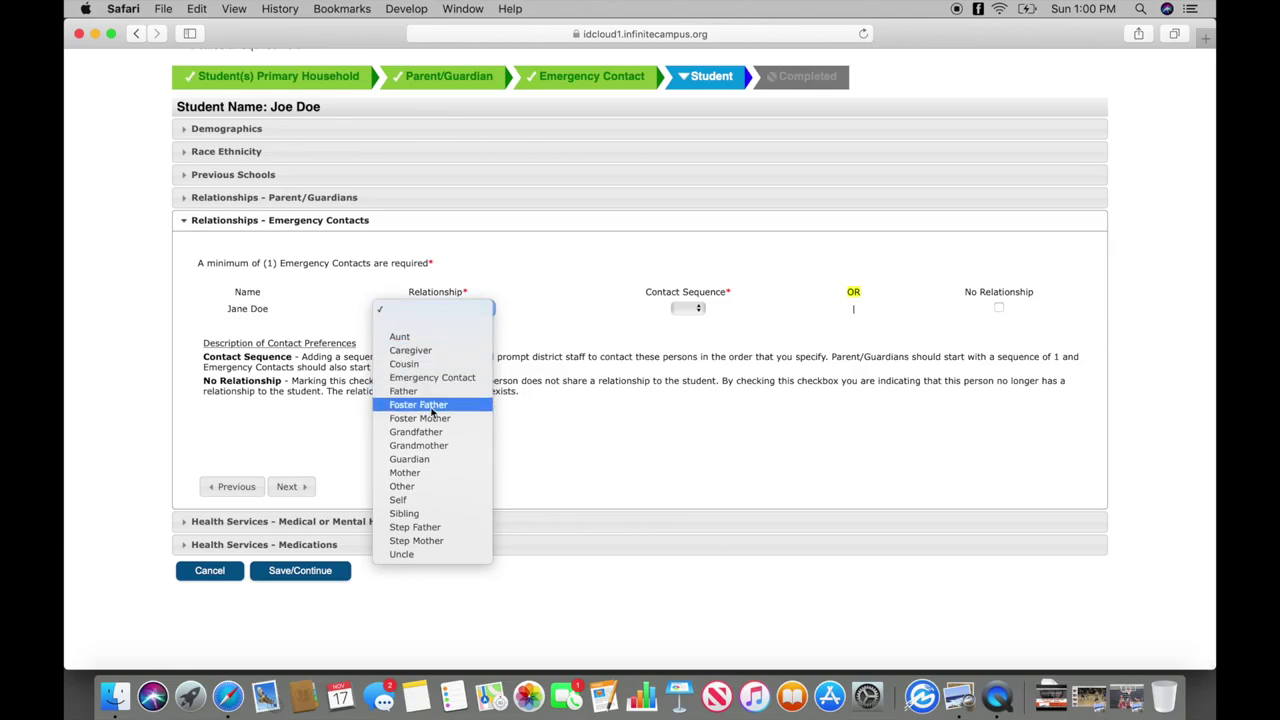
pyautogui.click(428, 472)
pyautogui.click(688, 309)
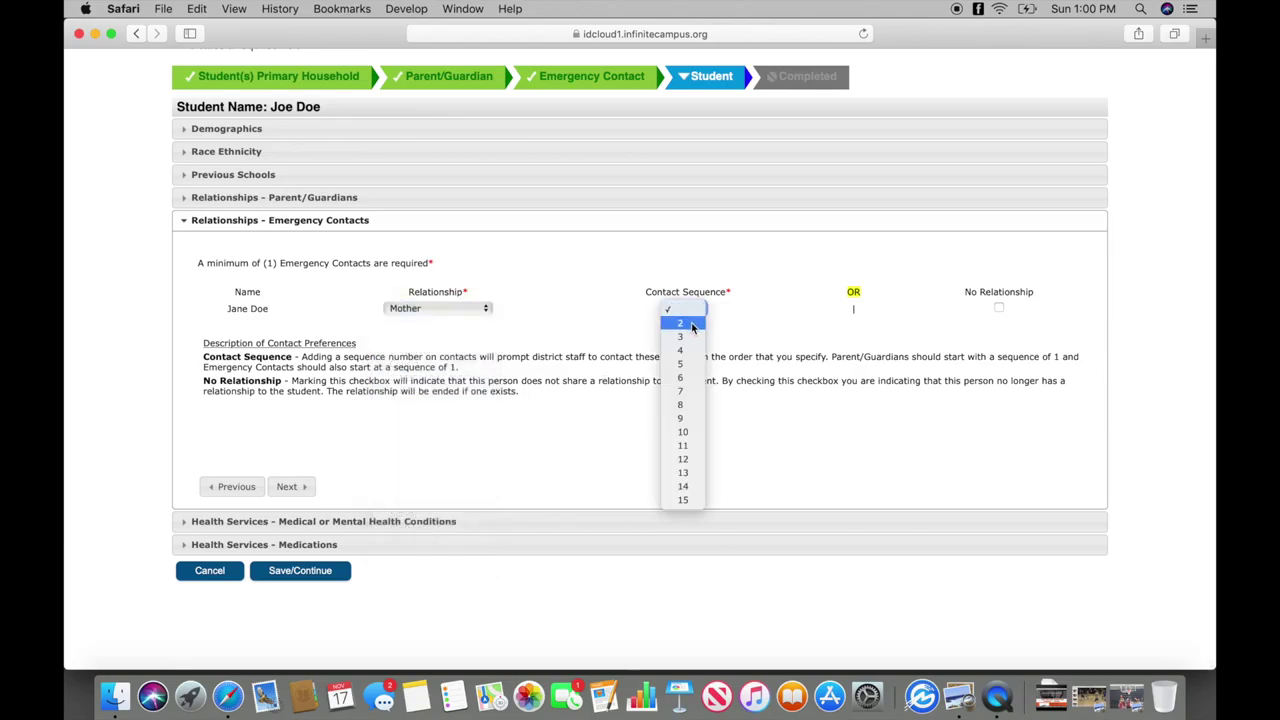
pyautogui.click(692, 328)
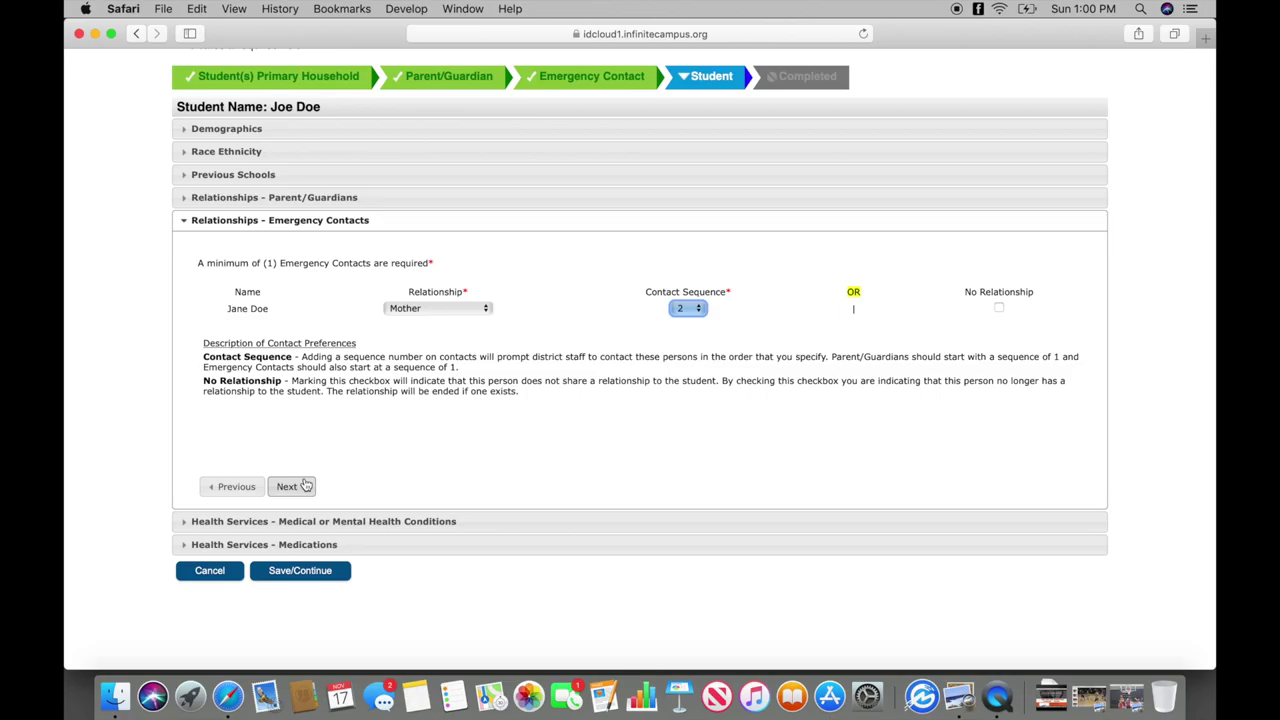
pyautogui.click(305, 486)
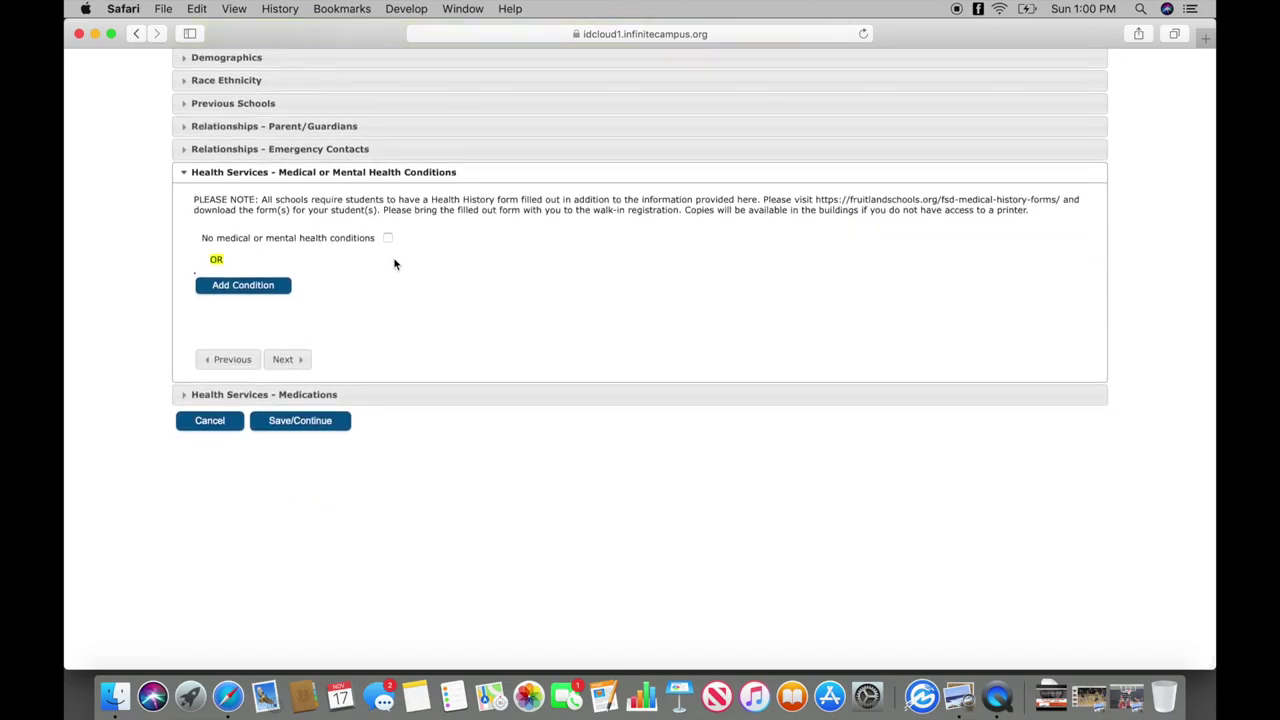
# Check 'No medical or mental health conditions' and 'No medications', then save the student.
pyautogui.click(388, 239)
pyautogui.click(298, 312)
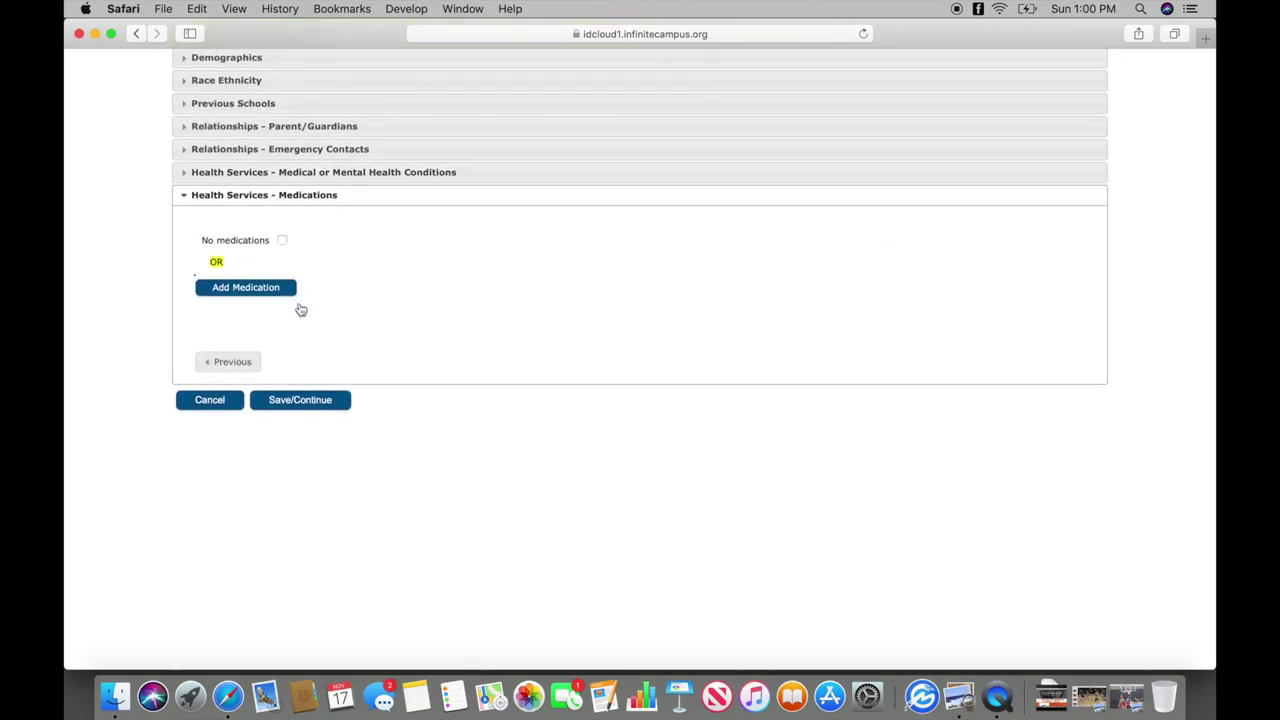
pyautogui.click(281, 241)
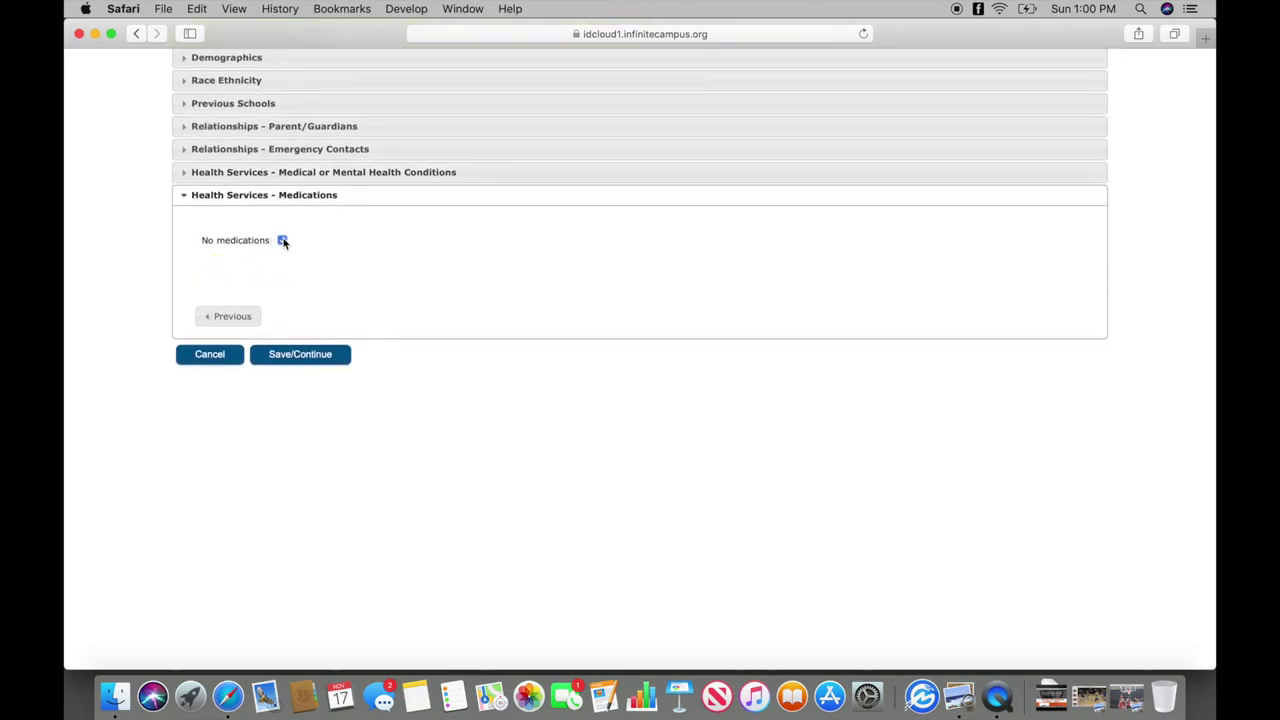
pyautogui.click(284, 357)
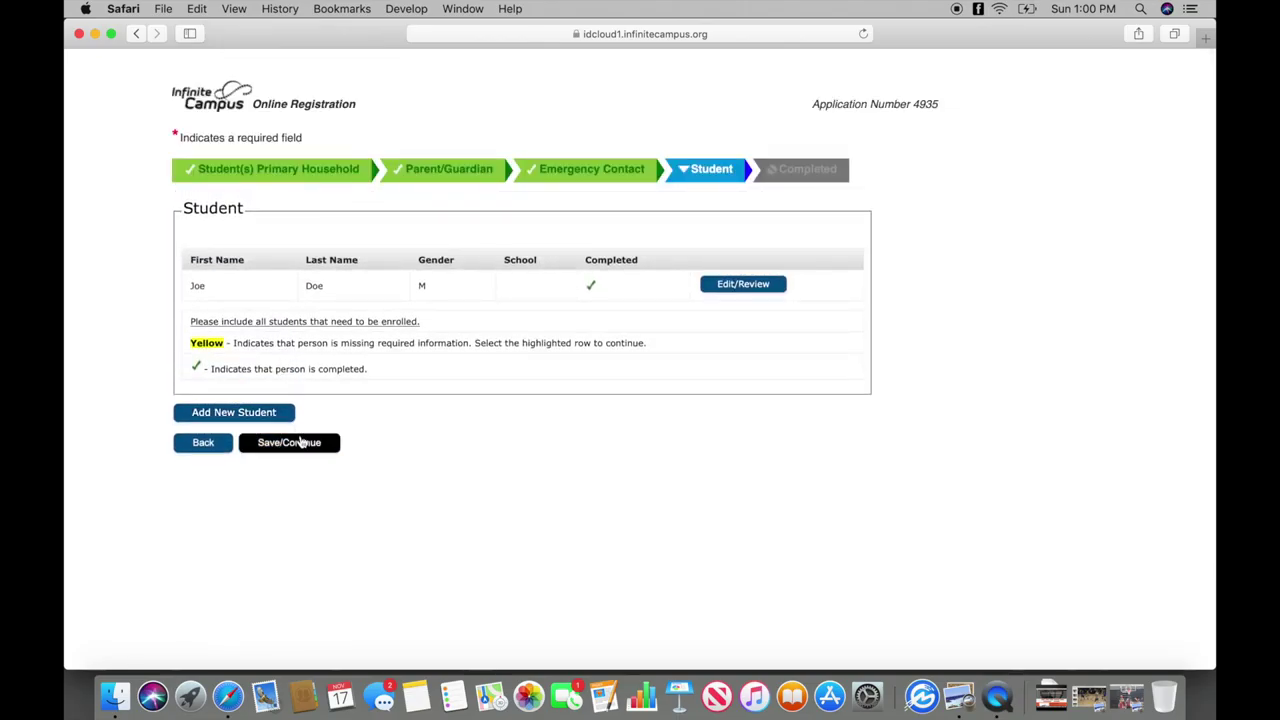
pyautogui.click(300, 442)
# Submit the new student's registration application and confirm it in the warning dialog.
pyautogui.click(306, 272)
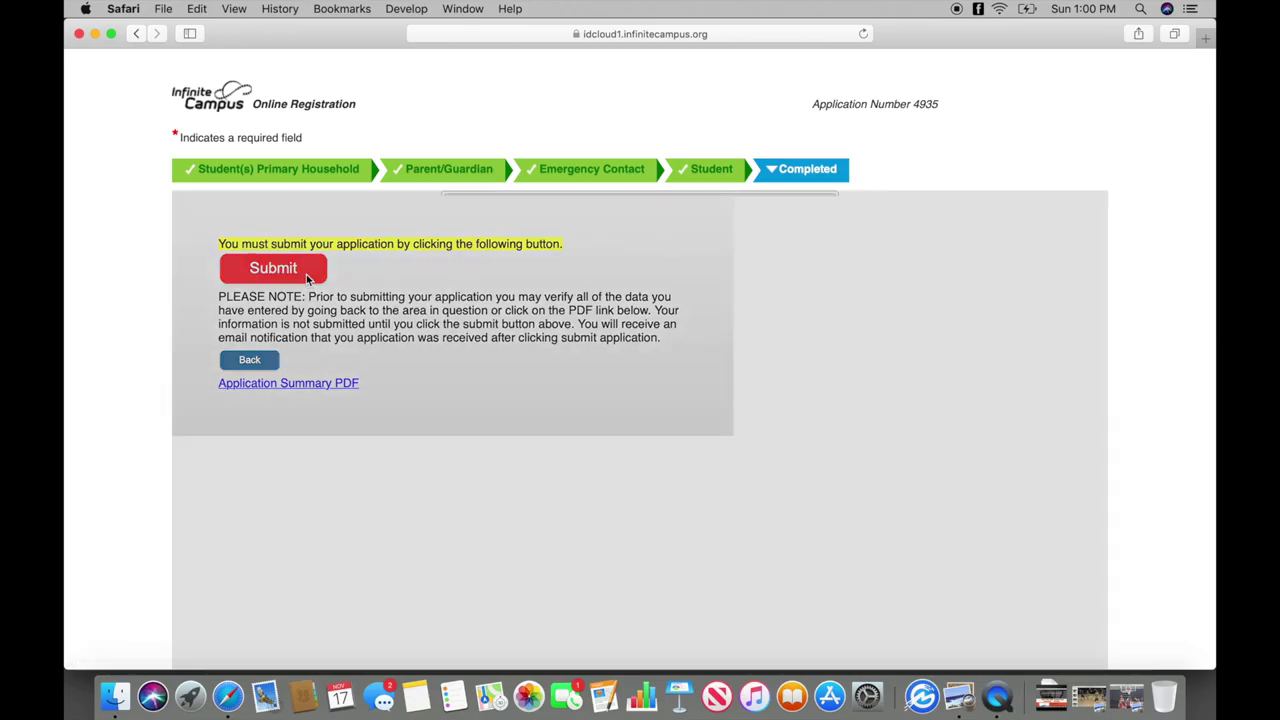
pyautogui.click(716, 368)
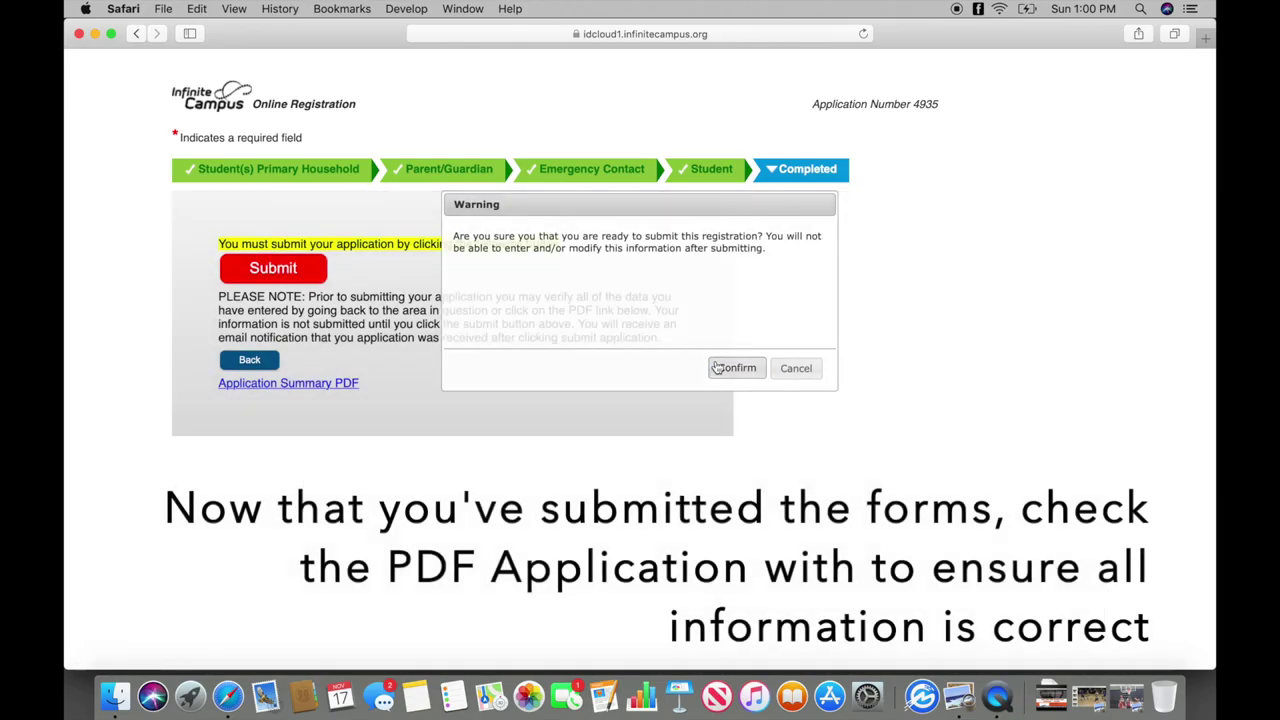